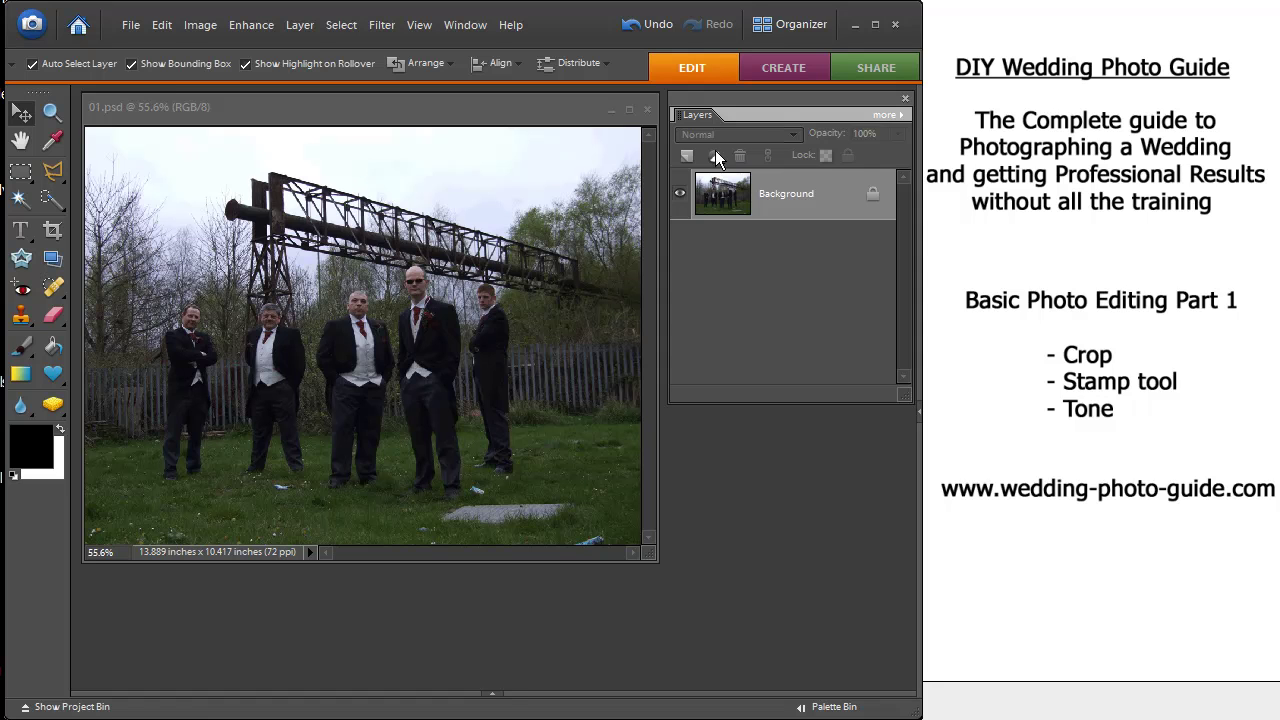
Duplicate the Background layer and select the copy for editing.
{"action": "left_click", "coordinate": [822, 201]}
{"action": "left_click_drag", "start_coordinate": [801, 203], "coordinate": [688, 156]}
{"action": "left_click", "coordinate": [777, 205]}
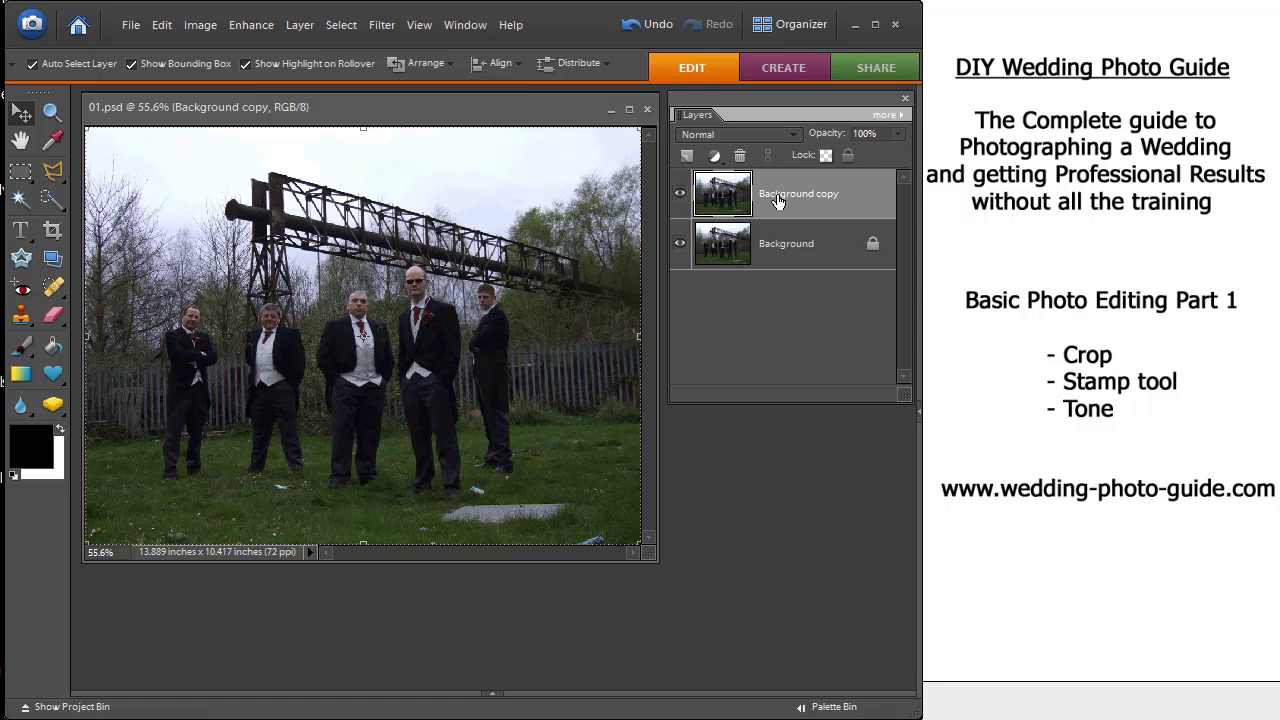
{"action": "left_click", "coordinate": [53, 231]}
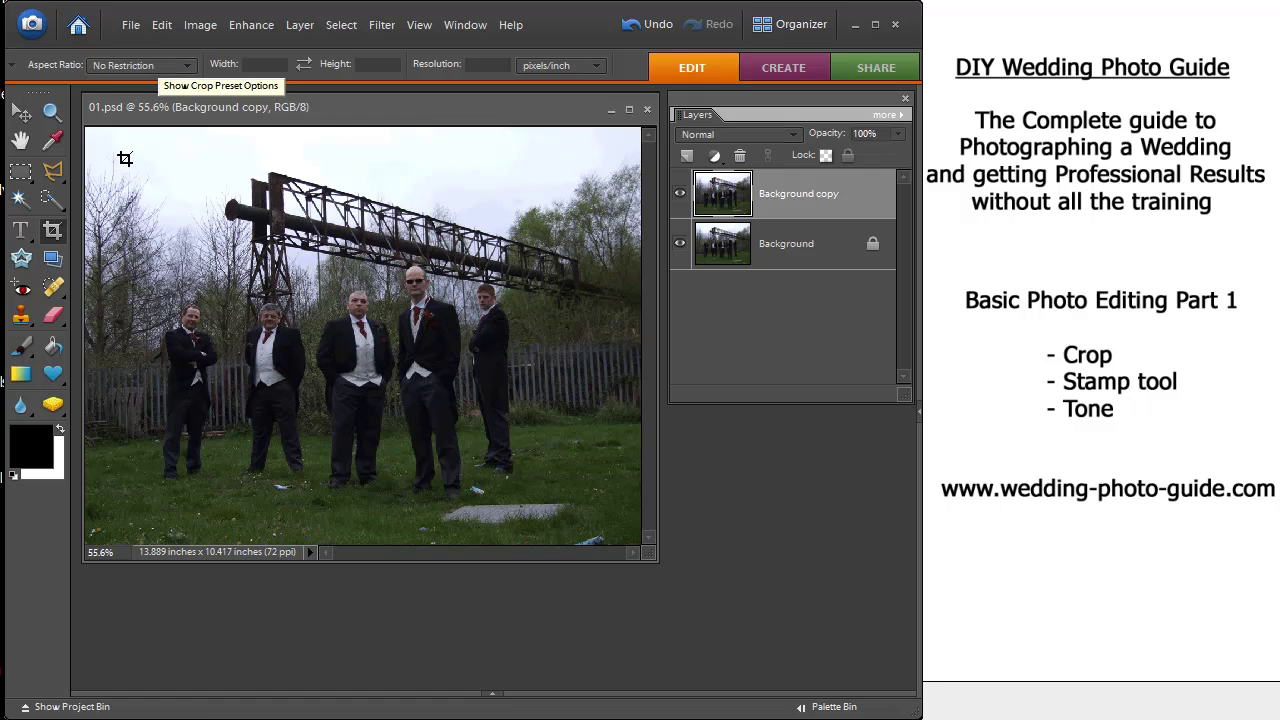
{"action": "left_click_drag", "start_coordinate": [110, 158], "coordinate": [600, 514]}
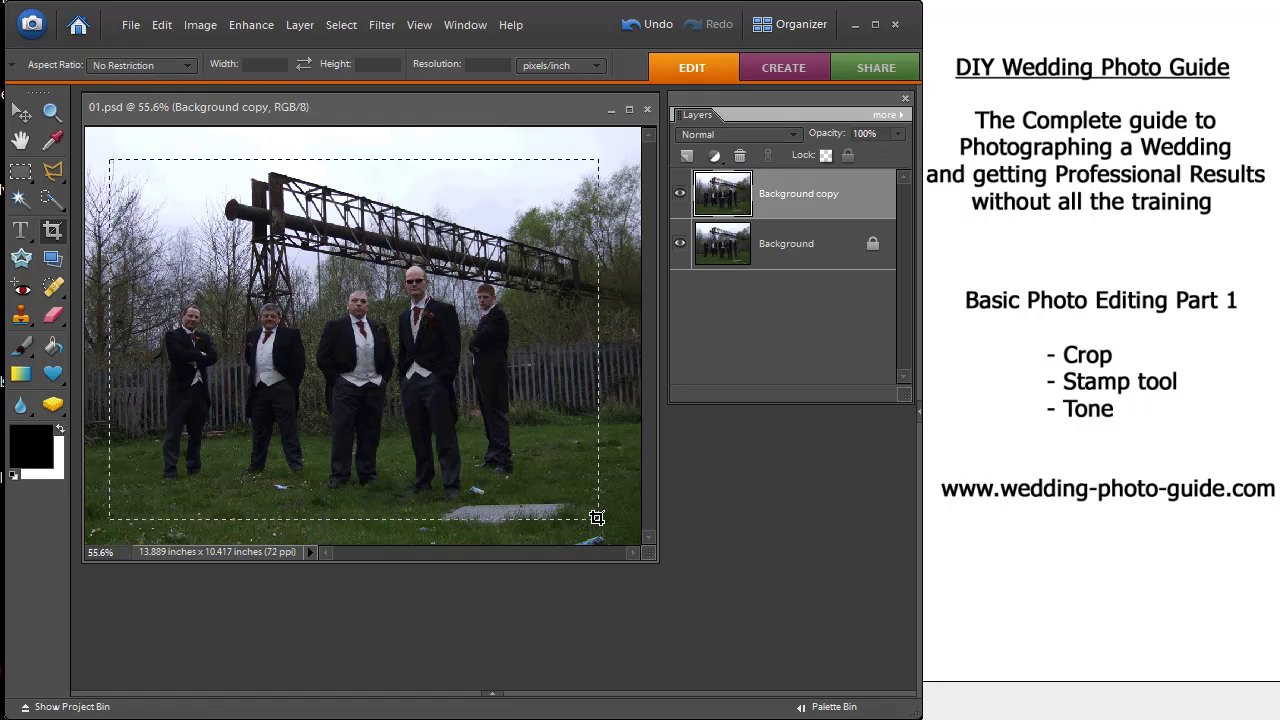
{"action": "key", "text": "Escape"}
{"action": "key", "text": "ctrl+z"}
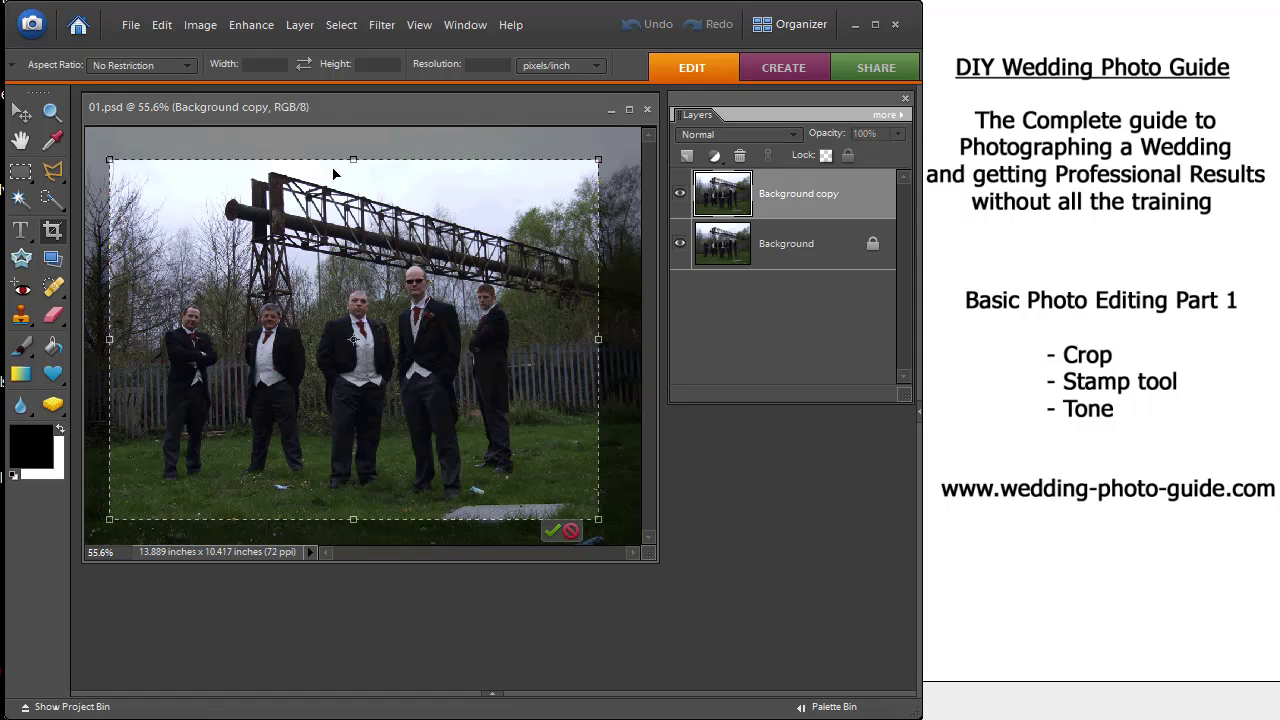
{"action": "left_click_drag", "start_coordinate": [353, 158], "coordinate": [346, 163]}
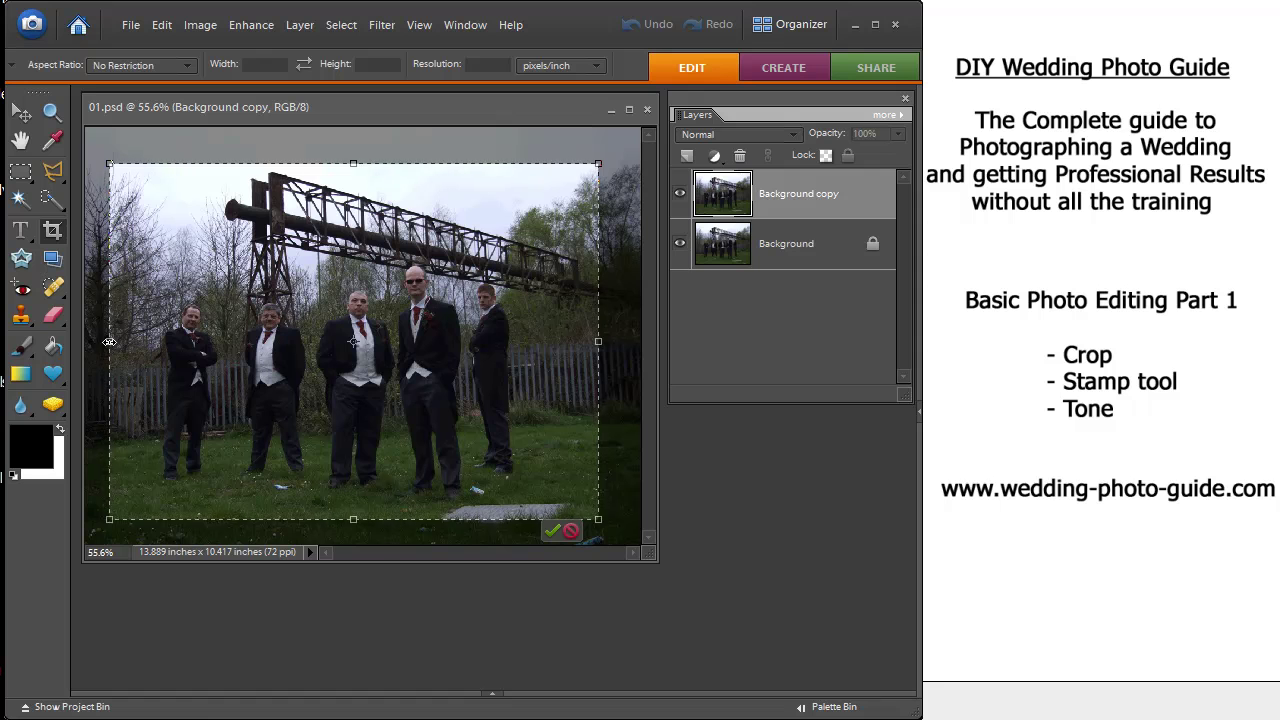
{"action": "left_click_drag", "start_coordinate": [110, 341], "coordinate": [145, 342]}
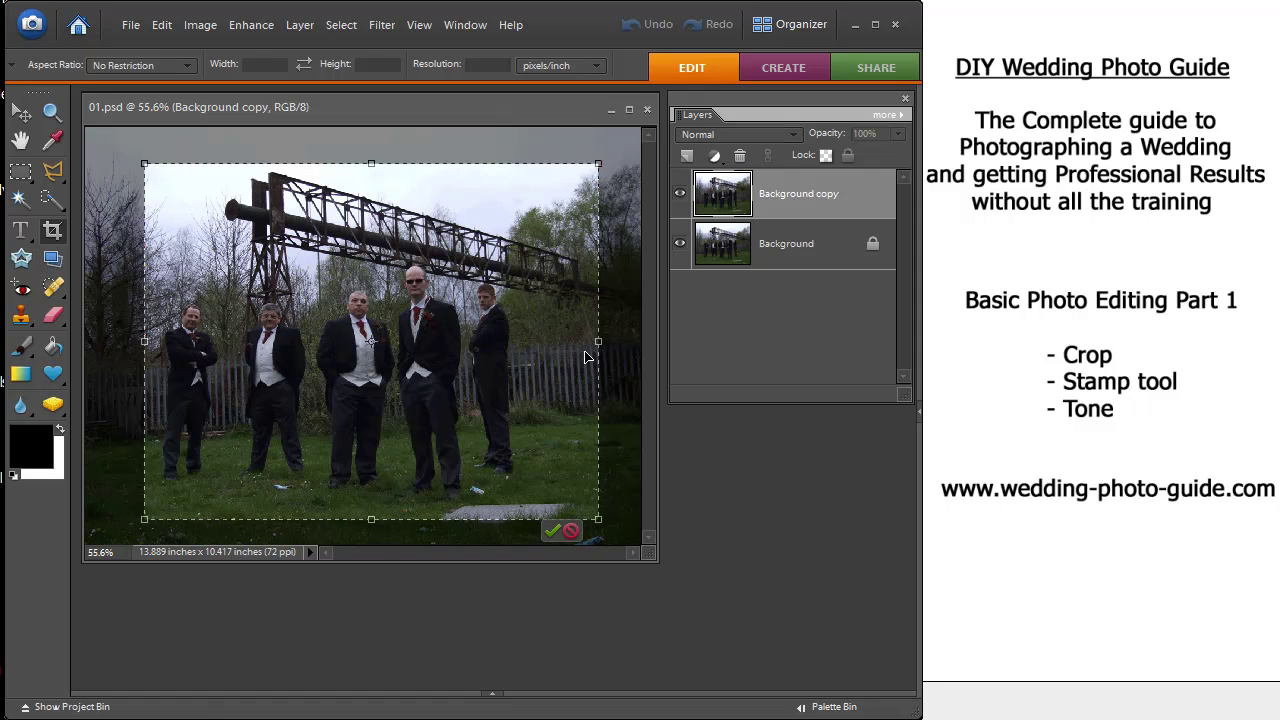
{"action": "left_click_drag", "start_coordinate": [598, 343], "coordinate": [552, 346]}
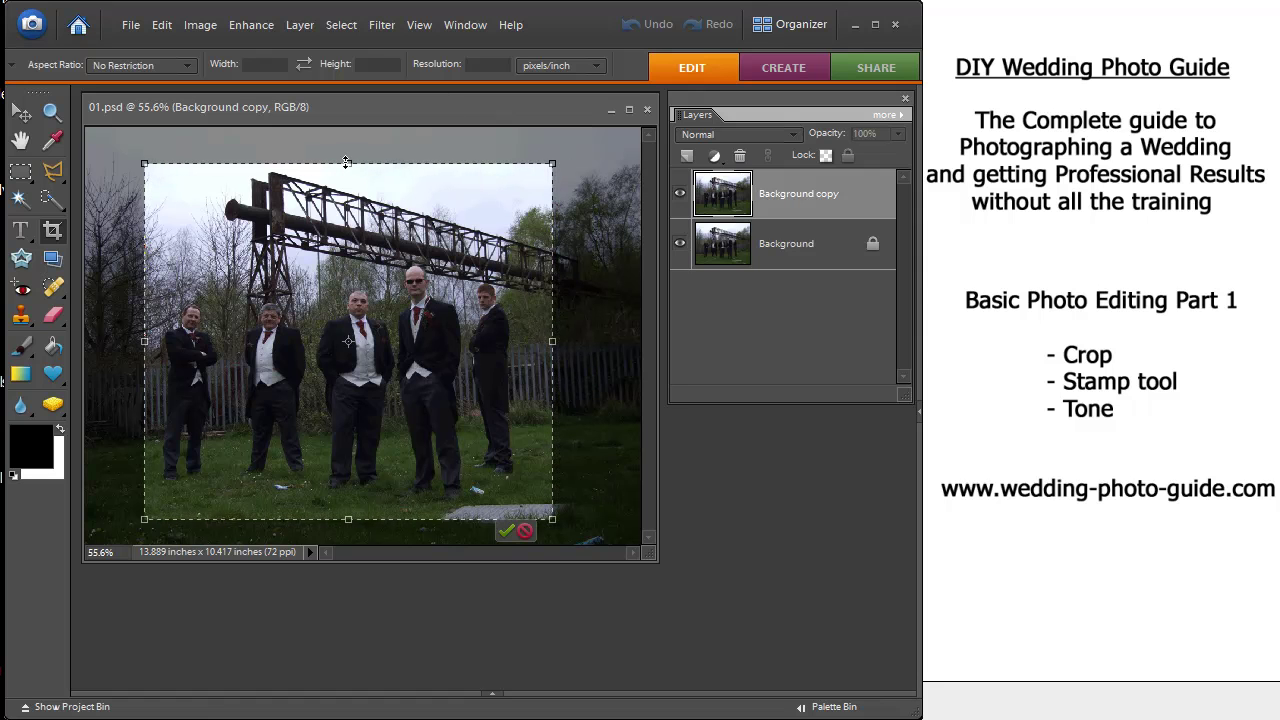
{"action": "left_click_drag", "start_coordinate": [349, 165], "coordinate": [350, 166]}
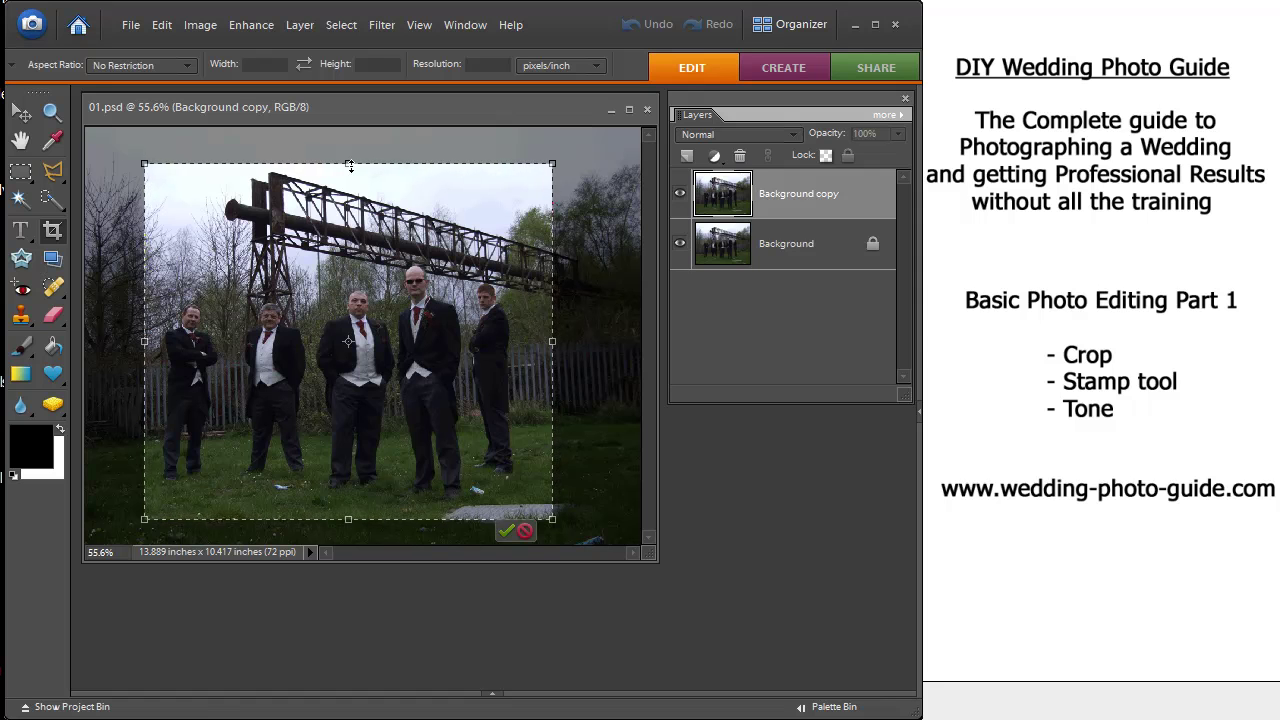
{"action": "left_click", "coordinate": [524, 531]}
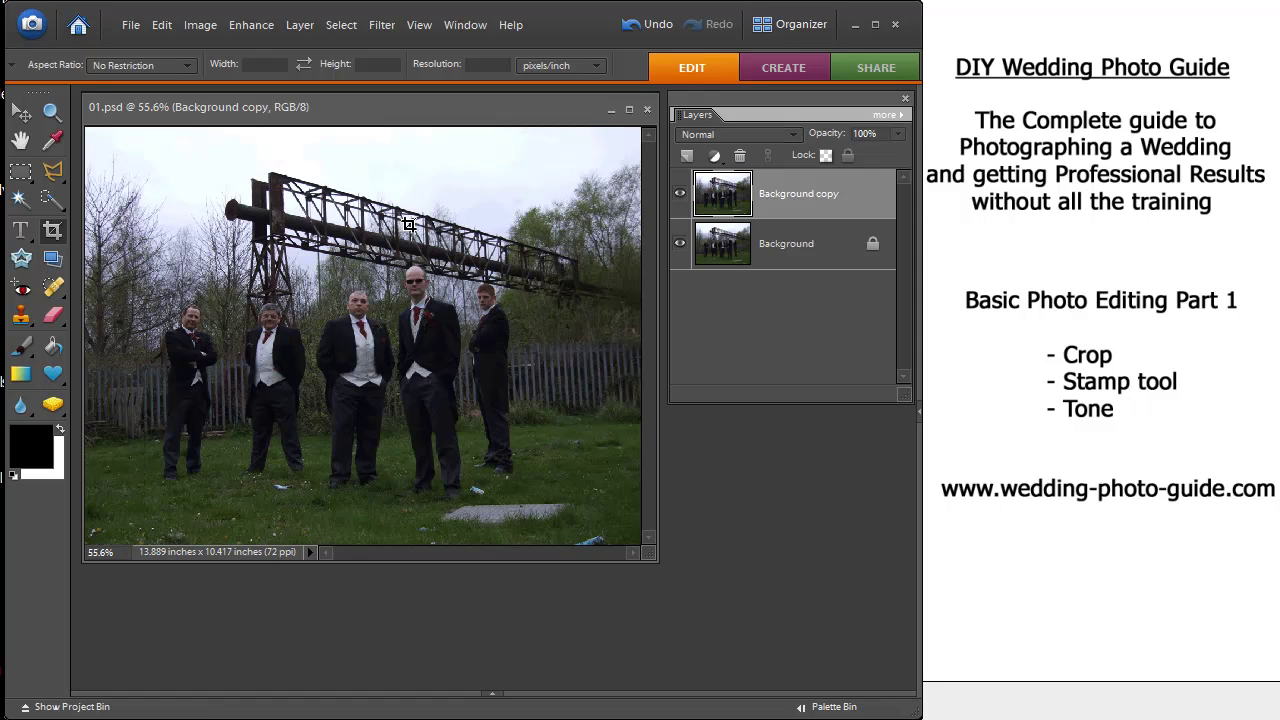
Clone clean grass over the litter near the feet of the second man from the left, using a 40 px Clone Stamp brush.
{"action": "left_click", "coordinate": [19, 321]}
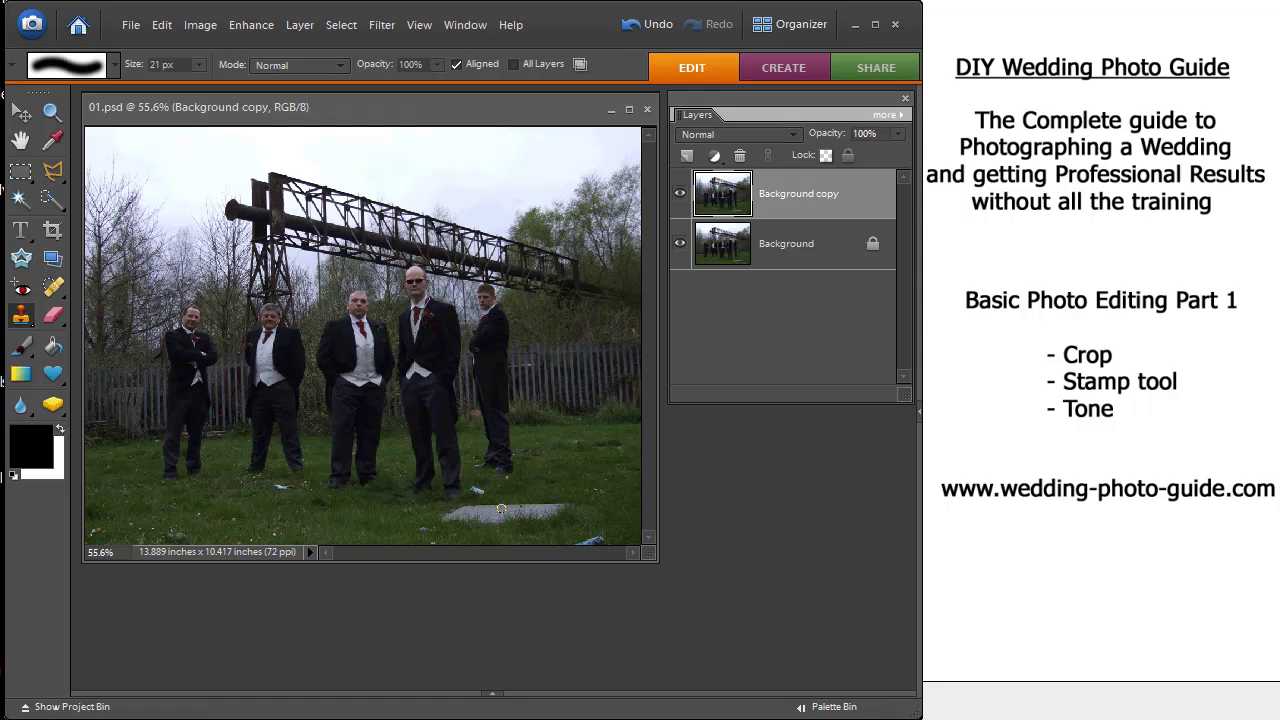
{"action": "key", "text": "bracketright"}
{"action": "key", "text": "bracketright"}
{"action": "key", "text": "bracketright"}
{"action": "key", "text": "bracketright"}
{"action": "key", "text": "ctrl+equal"}
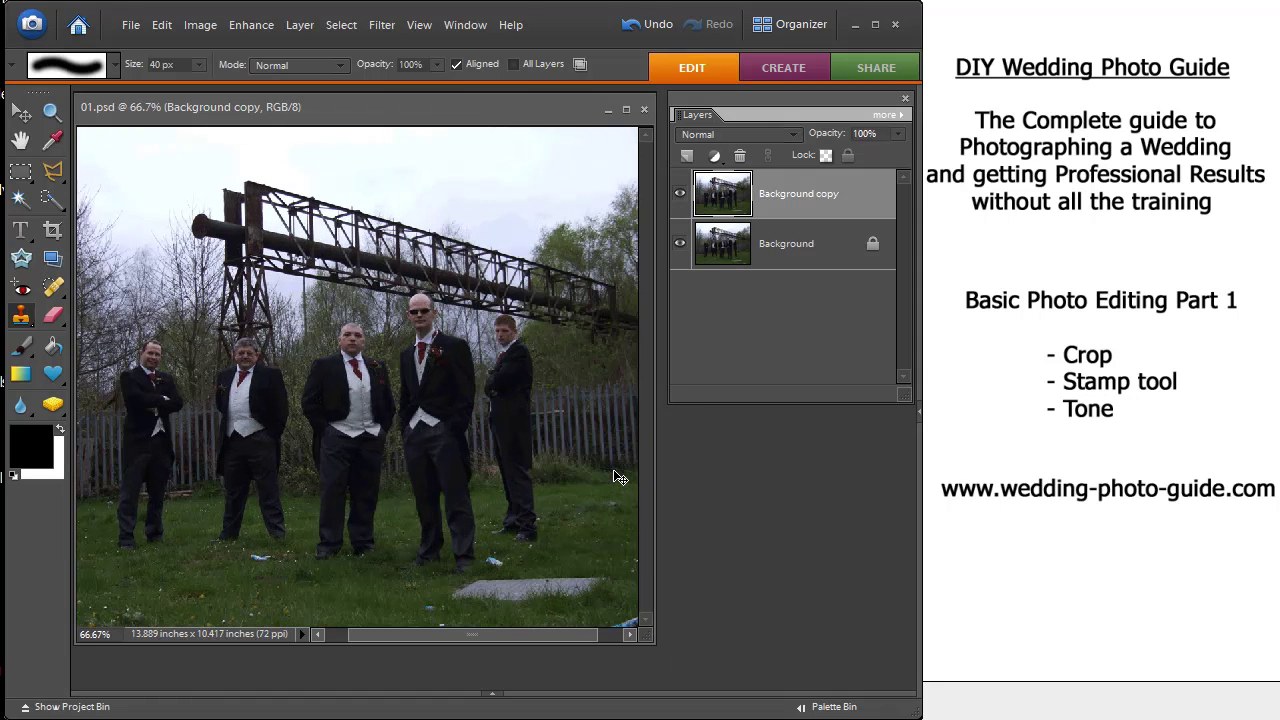
{"action": "key", "text": "ctrl+equal"}
{"action": "left_click_drag", "start_coordinate": [614, 471], "coordinate": [561, 235]}
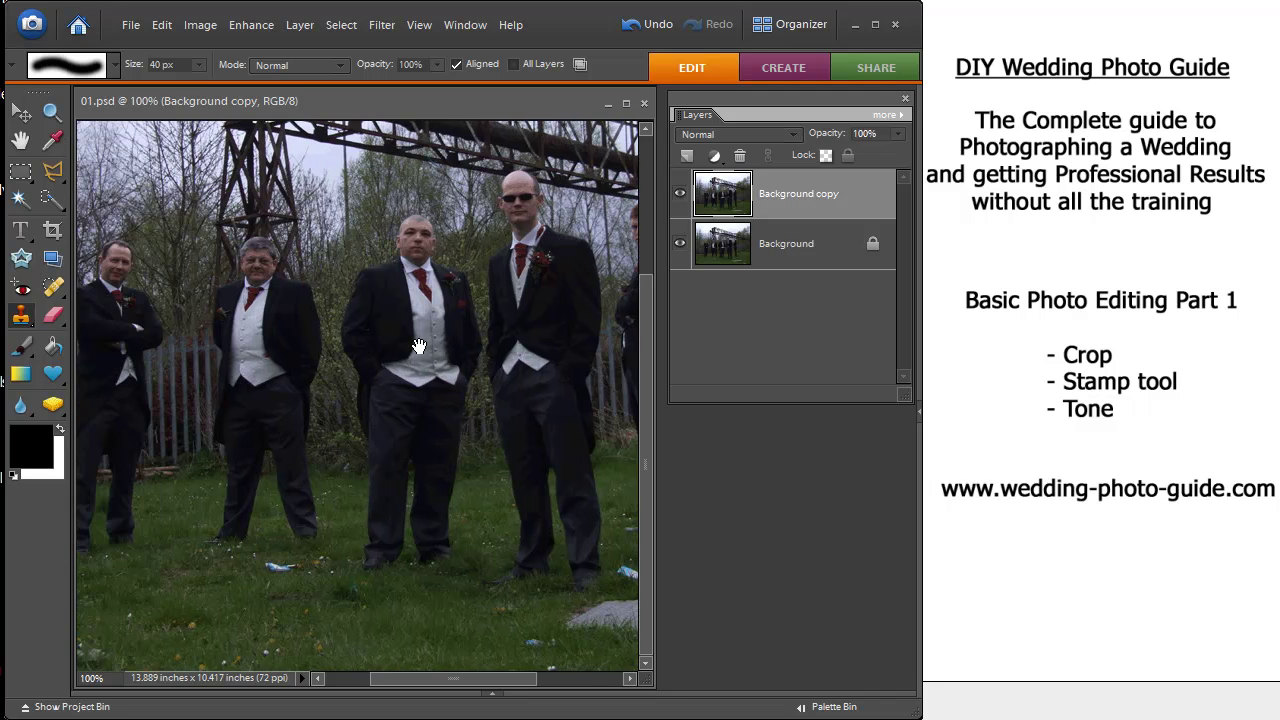
{"action": "left_click_drag", "start_coordinate": [419, 346], "coordinate": [559, 346]}
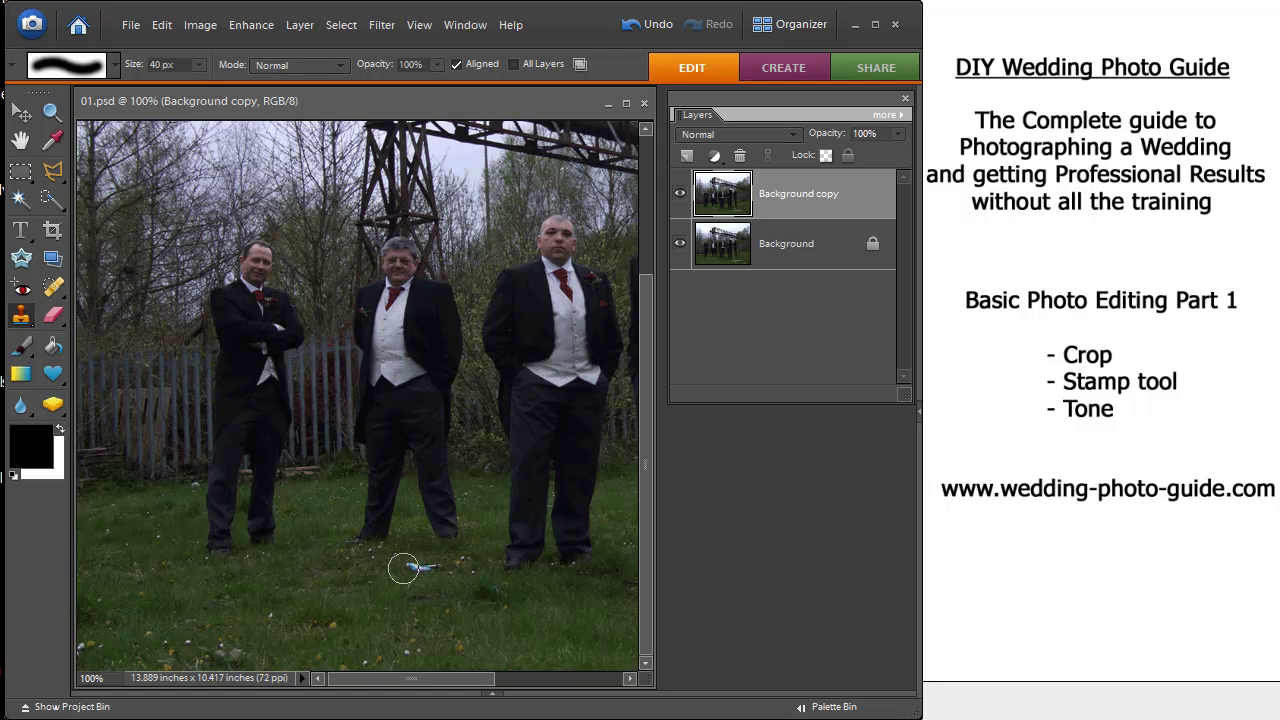
{"action": "left_click", "coordinate": [273, 597], "text": "alt"}
{"action": "left_click", "coordinate": [419, 566]}
{"action": "mouse_move", "coordinate": [422, 563]}
{"action": "left_mouse_down"}
{"action": "mouse_move", "coordinate": [434, 557]}
{"action": "mouse_move", "coordinate": [420, 560]}
{"action": "left_mouse_up"}
Clone grass over the small piece of litter in the foreground and the left end of the stone slab.
{"action": "scroll", "coordinate": [450, 592], "scroll_direction": "right", "scroll_amount": 5}
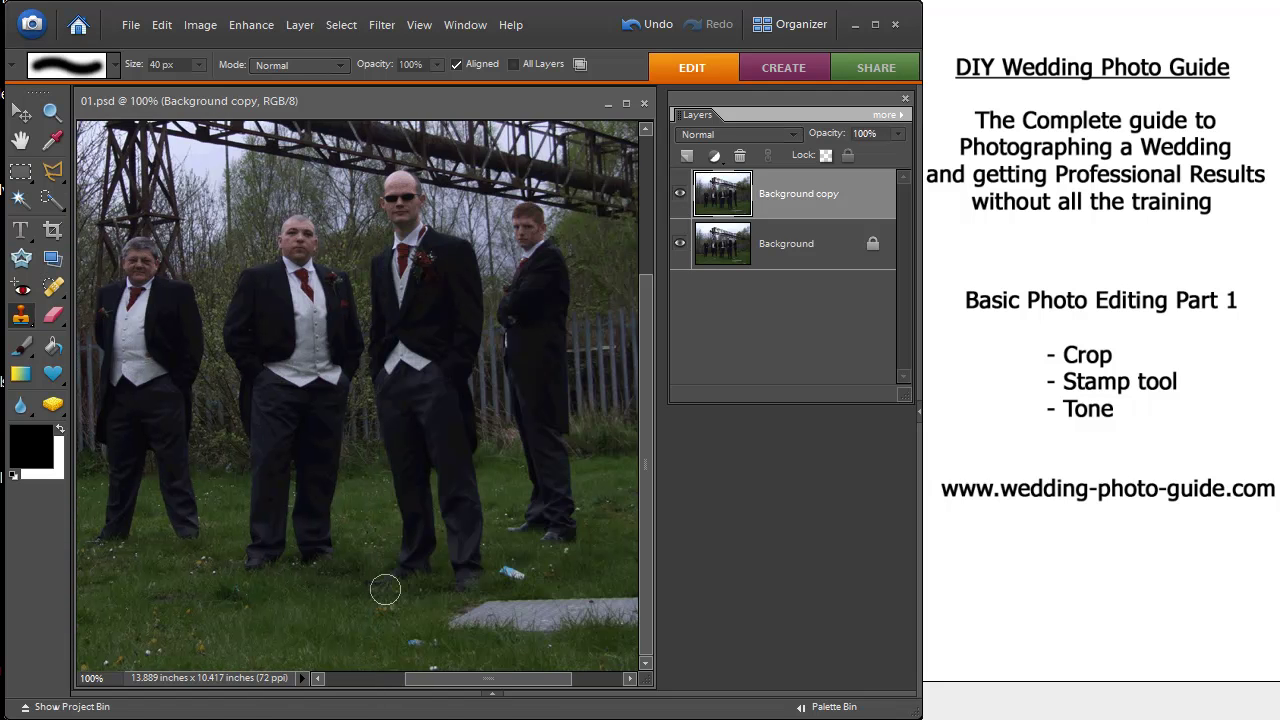
{"action": "left_click", "coordinate": [273, 632], "text": "alt"}
{"action": "left_click", "coordinate": [407, 640]}
{"action": "mouse_move", "coordinate": [445, 622]}
{"action": "left_mouse_down"}
{"action": "mouse_move", "coordinate": [513, 625]}
{"action": "mouse_move", "coordinate": [431, 624]}
{"action": "mouse_move", "coordinate": [566, 623]}
{"action": "left_mouse_up"}
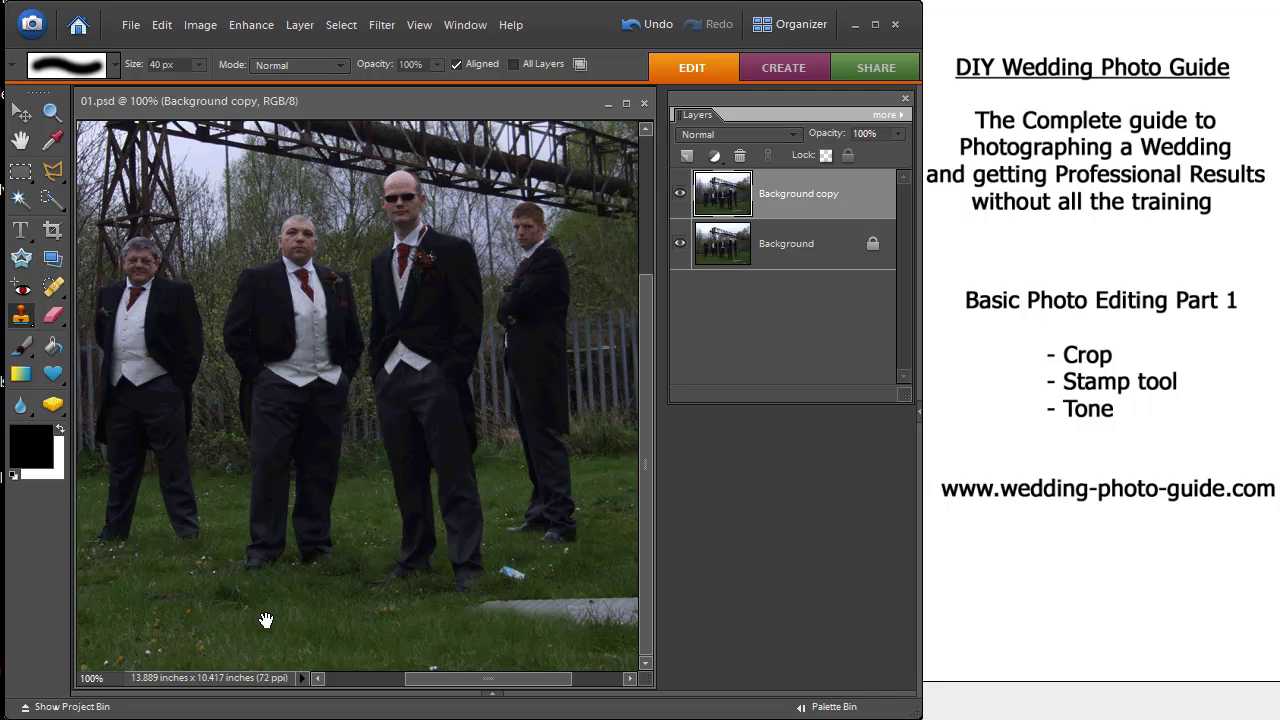
{"action": "left_click_drag", "start_coordinate": [266, 620], "coordinate": [97, 620]}
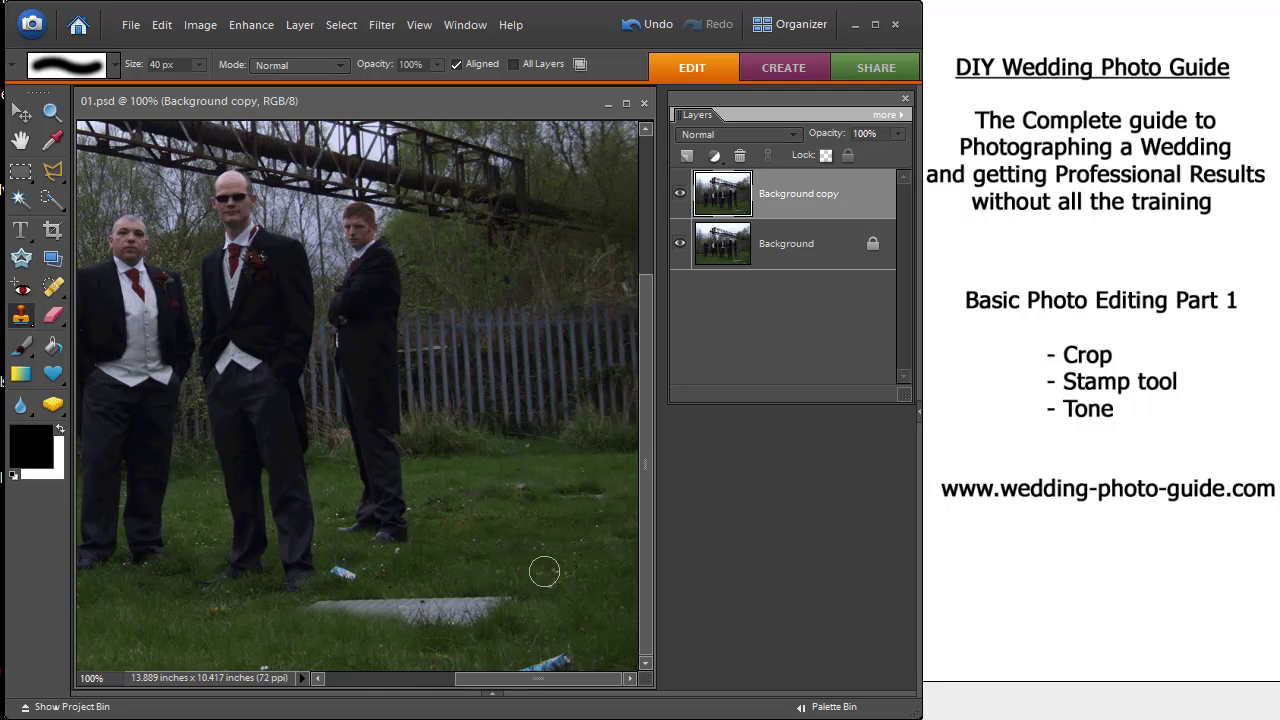
{"action": "key", "text": "super"}
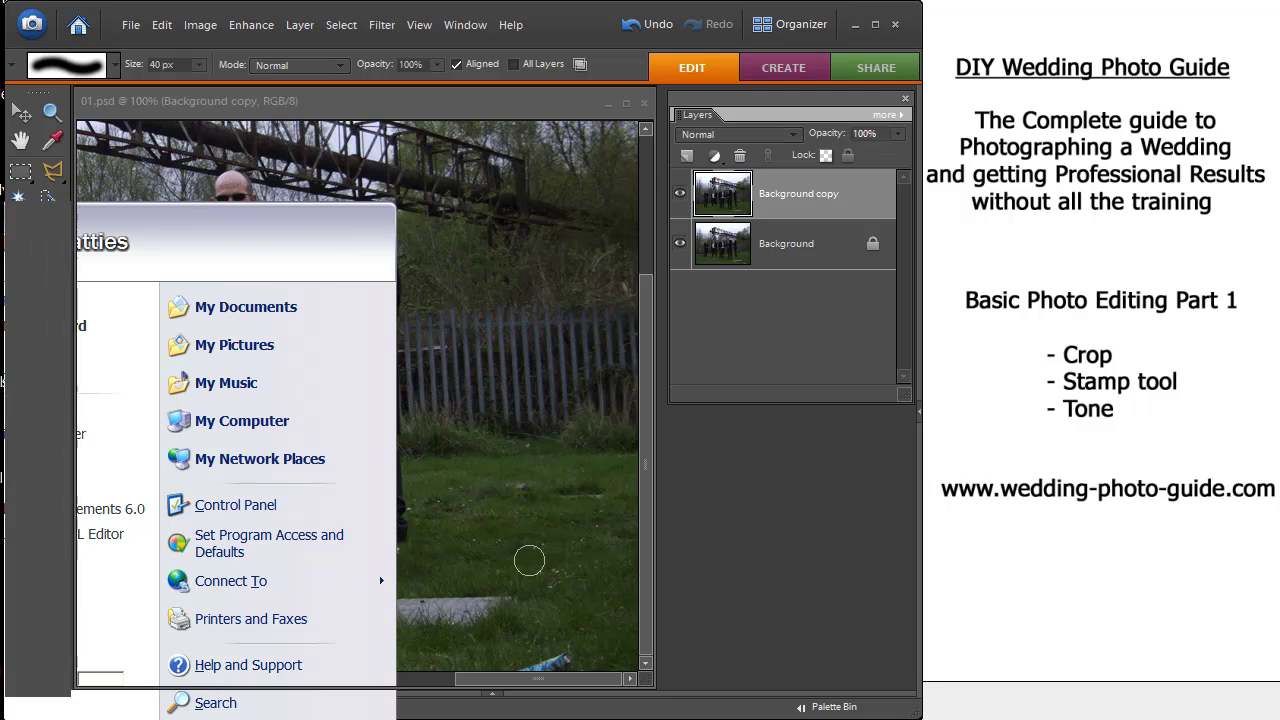
{"action": "left_click", "coordinate": [526, 546]}
{"action": "left_click", "coordinate": [528, 550]}
{"action": "key", "text": "super"}
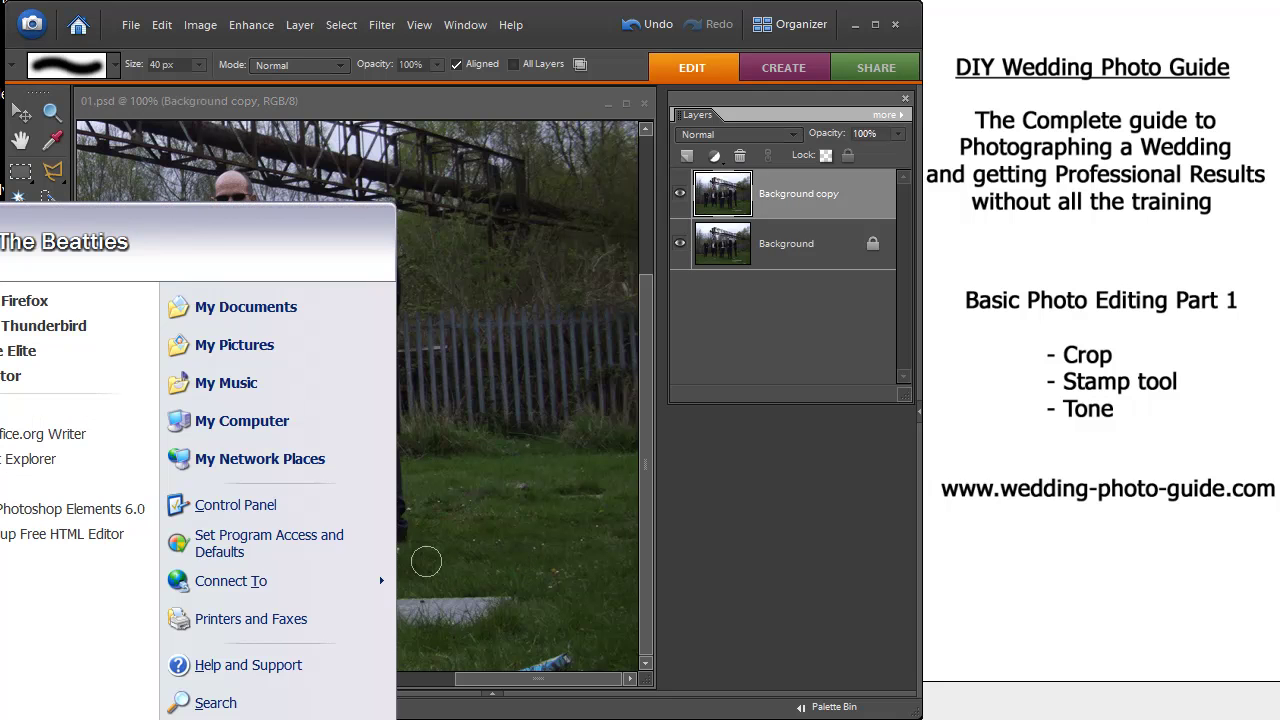
{"action": "key", "text": "alt"}
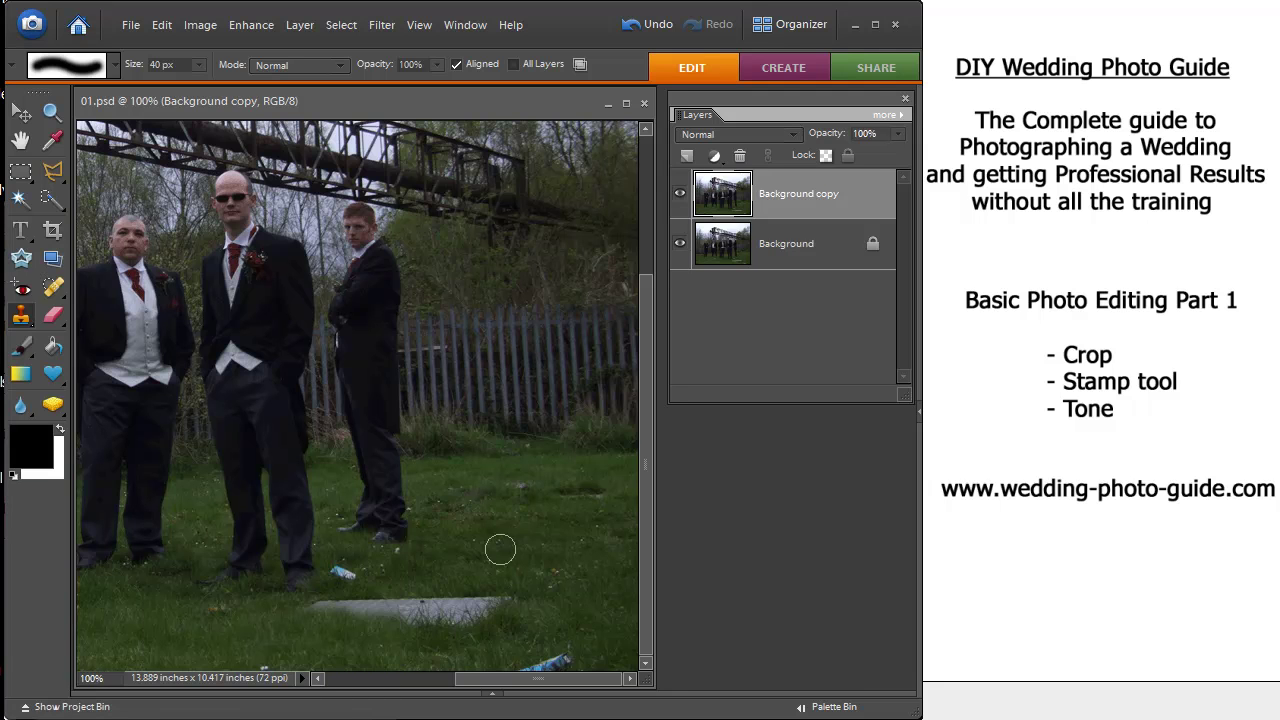
Clone grass over the litter beside the front man's feet and the rest of the stone slab.
{"action": "left_click_drag", "start_coordinate": [345, 570], "coordinate": [337, 571]}
{"action": "left_click", "coordinate": [572, 567], "text": "alt"}
{"action": "mouse_move", "coordinate": [495, 606]}
{"action": "left_mouse_down"}
{"action": "mouse_move", "coordinate": [474, 594]}
{"action": "mouse_move", "coordinate": [418, 596]}
{"action": "mouse_move", "coordinate": [474, 606]}
{"action": "mouse_move", "coordinate": [409, 614]}
{"action": "mouse_move", "coordinate": [391, 600]}
{"action": "mouse_move", "coordinate": [349, 603]}
{"action": "mouse_move", "coordinate": [360, 606]}
{"action": "left_mouse_up"}
{"action": "left_click", "coordinate": [192, 626], "text": "alt"}
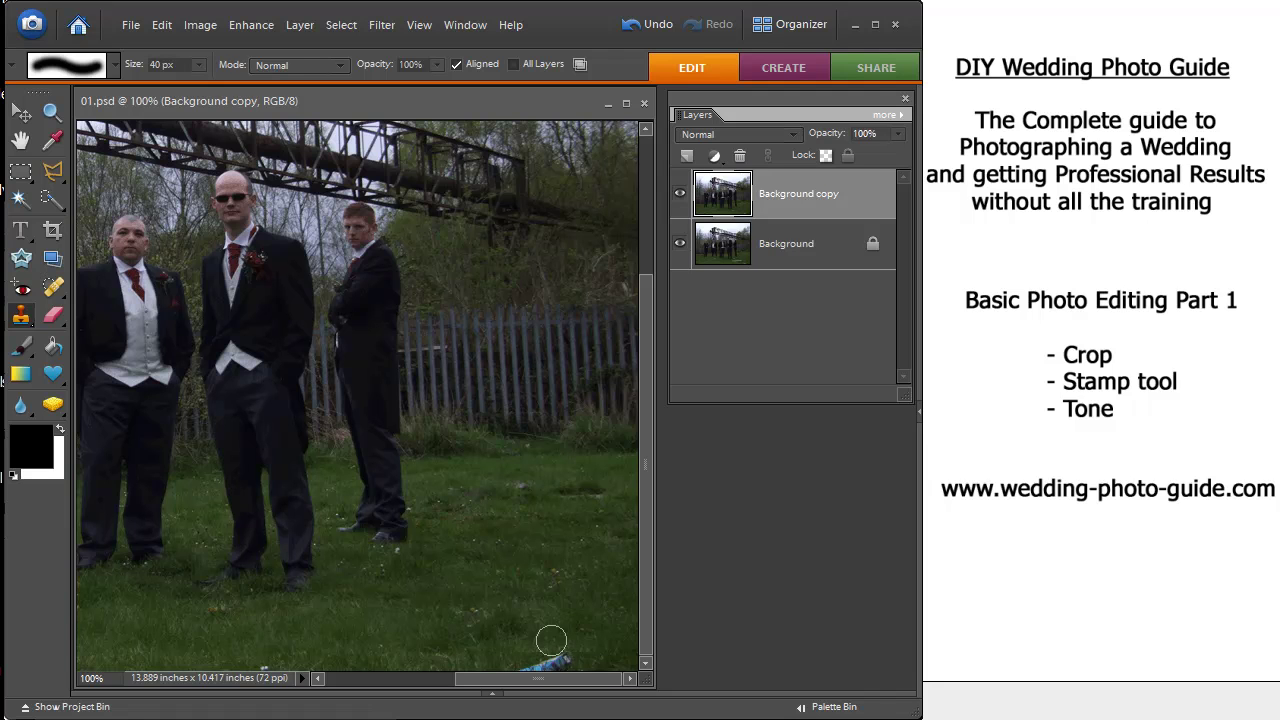
Clone grass over the blue litter at the photo's lower edge, right of the men.
{"action": "left_click", "coordinate": [583, 601], "text": "alt"}
{"action": "mouse_move", "coordinate": [557, 662]}
{"action": "left_mouse_down"}
{"action": "mouse_move", "coordinate": [502, 663]}
{"action": "mouse_move", "coordinate": [558, 660]}
{"action": "left_mouse_up"}
{"action": "key", "text": "ctrl+minus"}
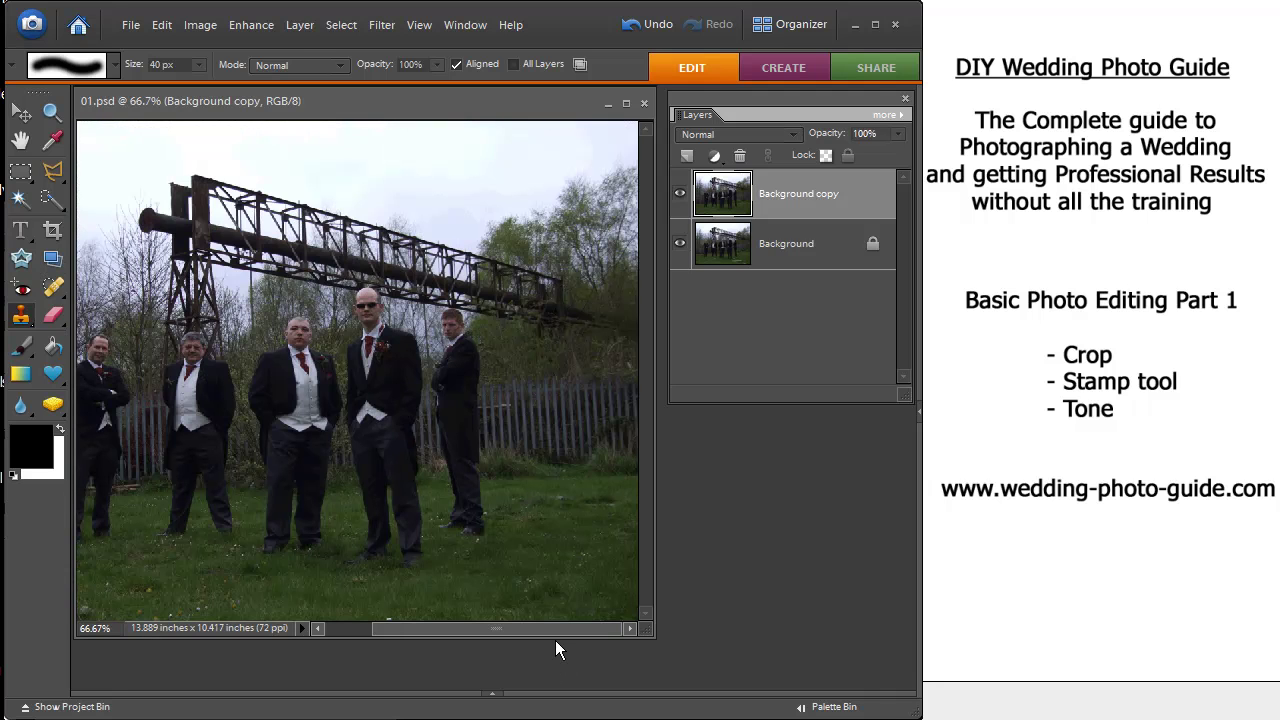
{"action": "key", "text": "ctrl+minus"}
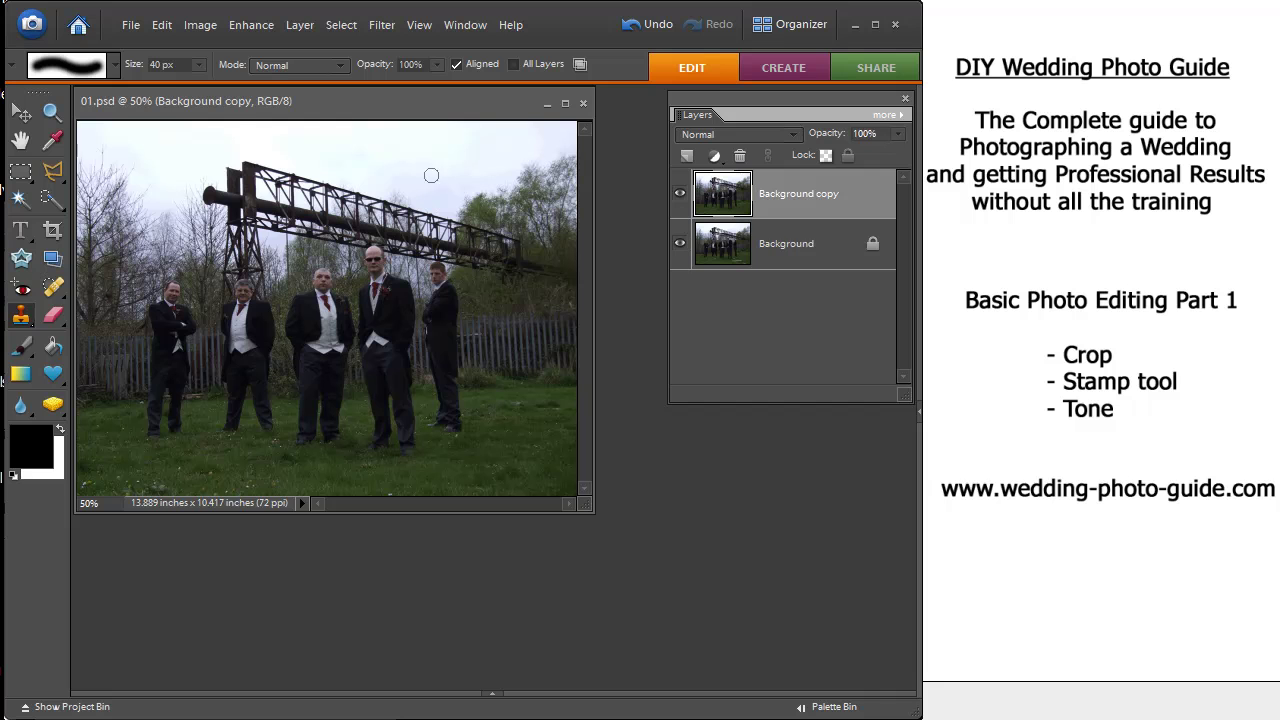
Move the Layers palette clear of the photo and fit the whole image on screen.
{"action": "key", "text": "ctrl+plus"}
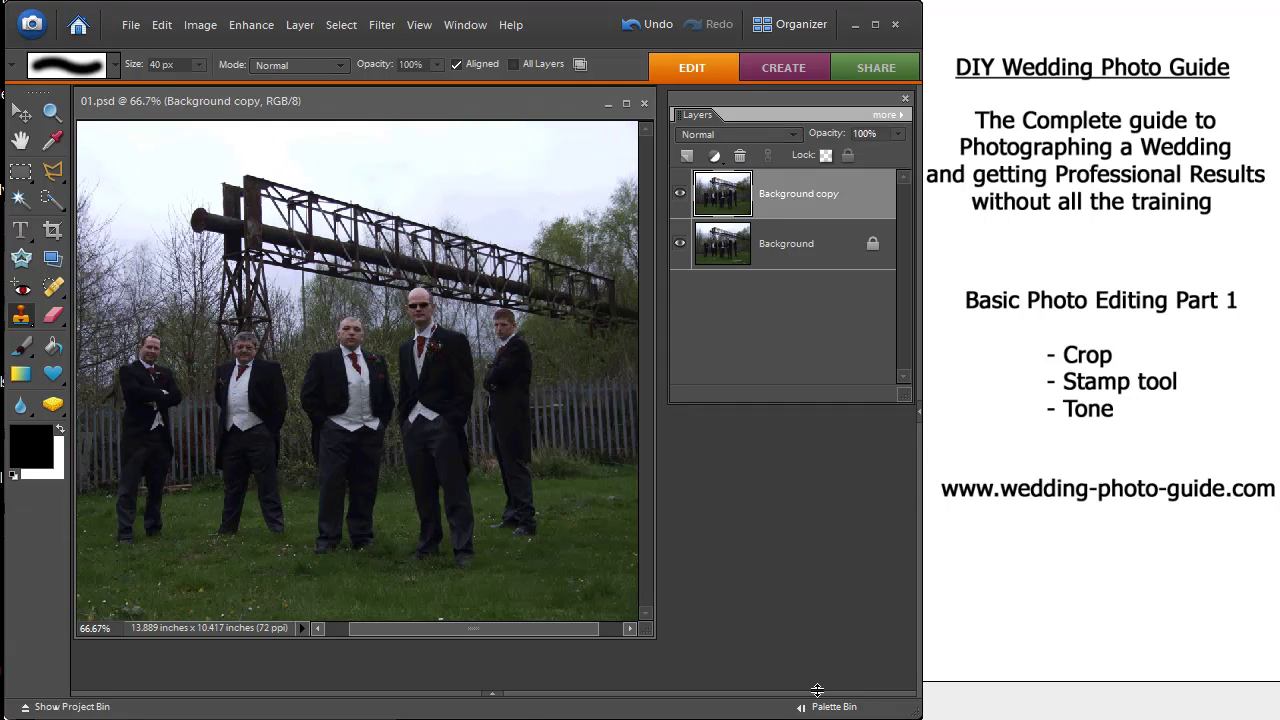
{"action": "left_click_drag", "start_coordinate": [723, 99], "coordinate": [778, 101]}
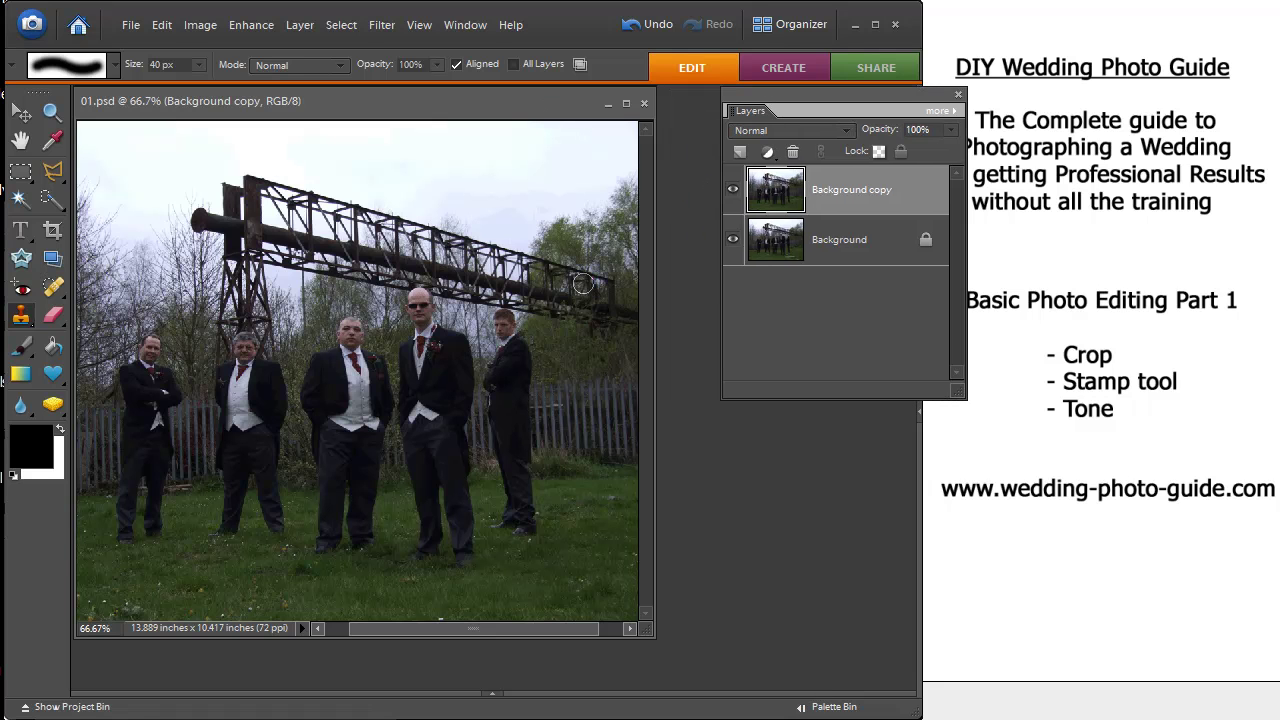
{"action": "left_click", "coordinate": [418, 24]}
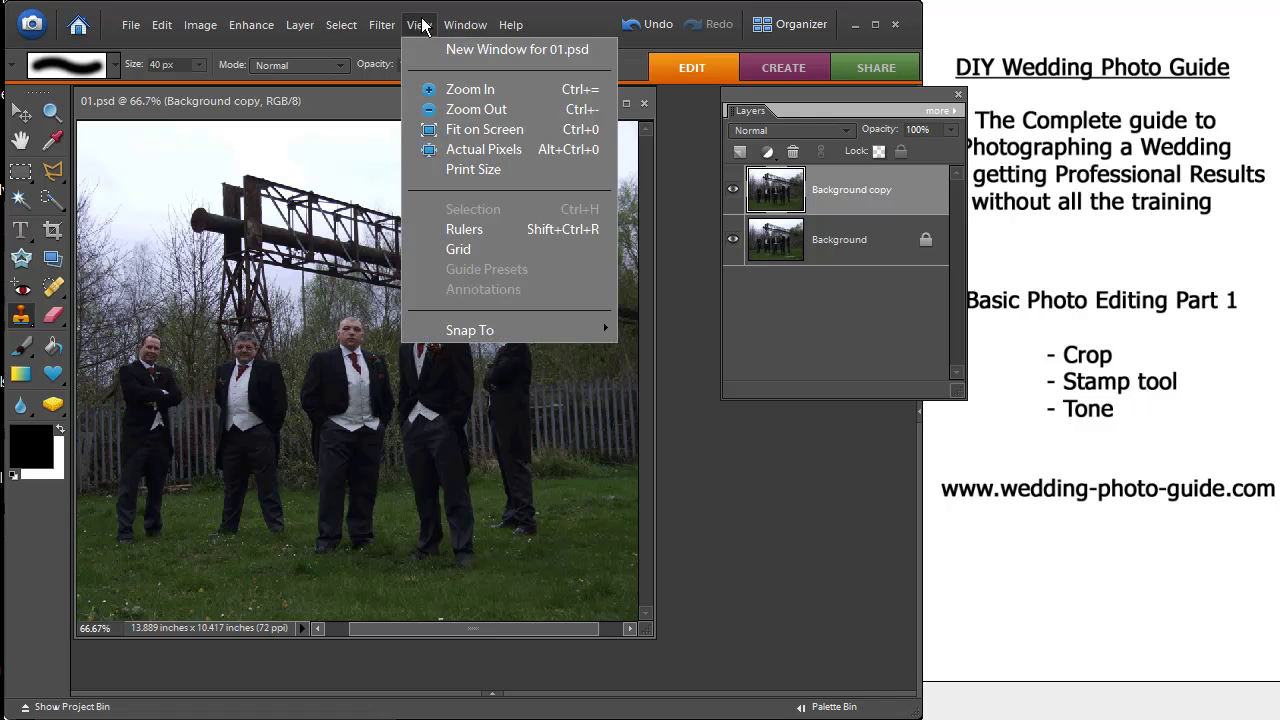
{"action": "left_click", "coordinate": [478, 130]}
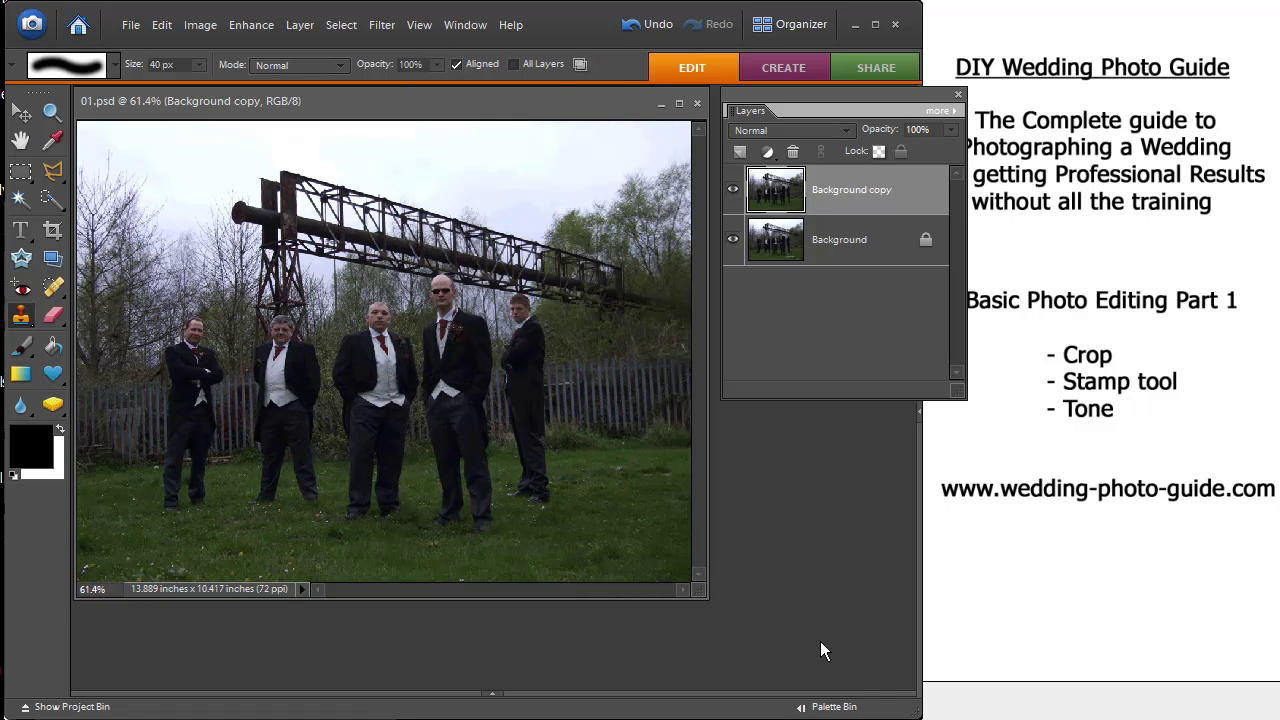
Crop the photo with no aspect restriction to a tighter frame around the five men and most of the girder above them.
{"action": "left_click", "coordinate": [53, 231]}
{"action": "left_click_drag", "start_coordinate": [123, 158], "coordinate": [587, 541]}
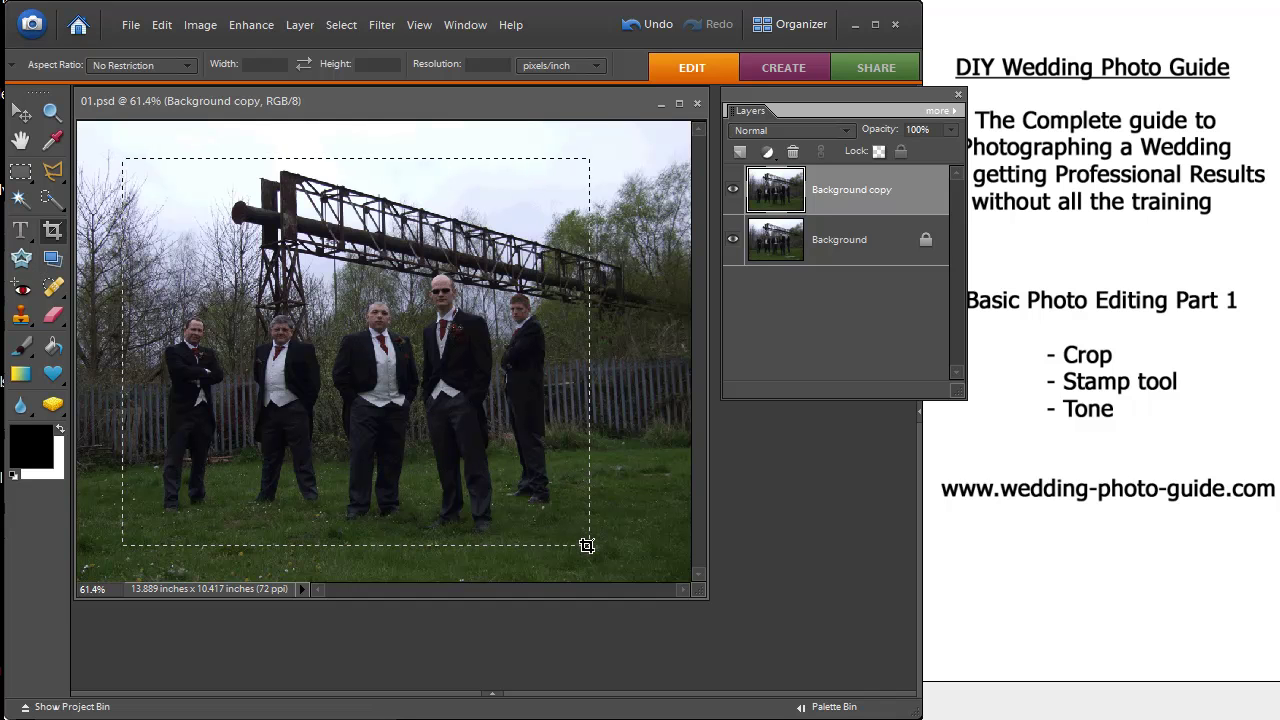
{"action": "key", "text": "Escape"}
{"action": "left_click", "coordinate": [350, 198]}
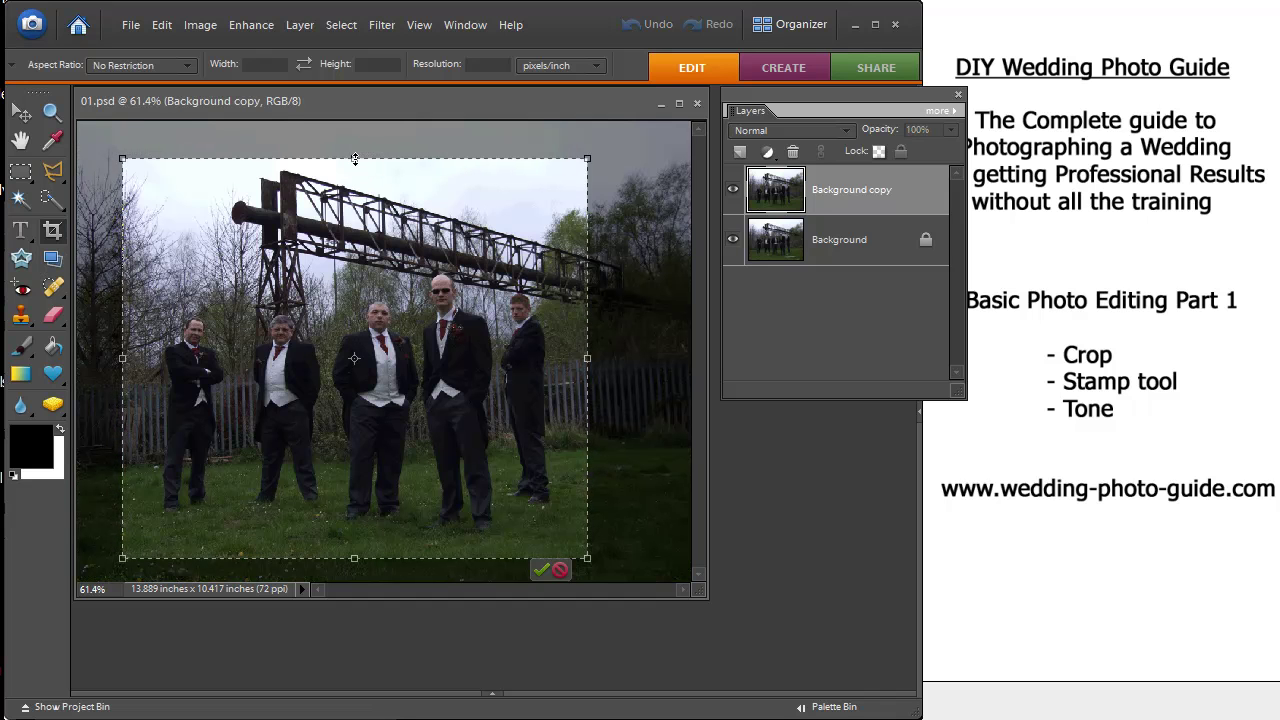
{"action": "left_click_drag", "start_coordinate": [123, 357], "coordinate": [133, 357]}
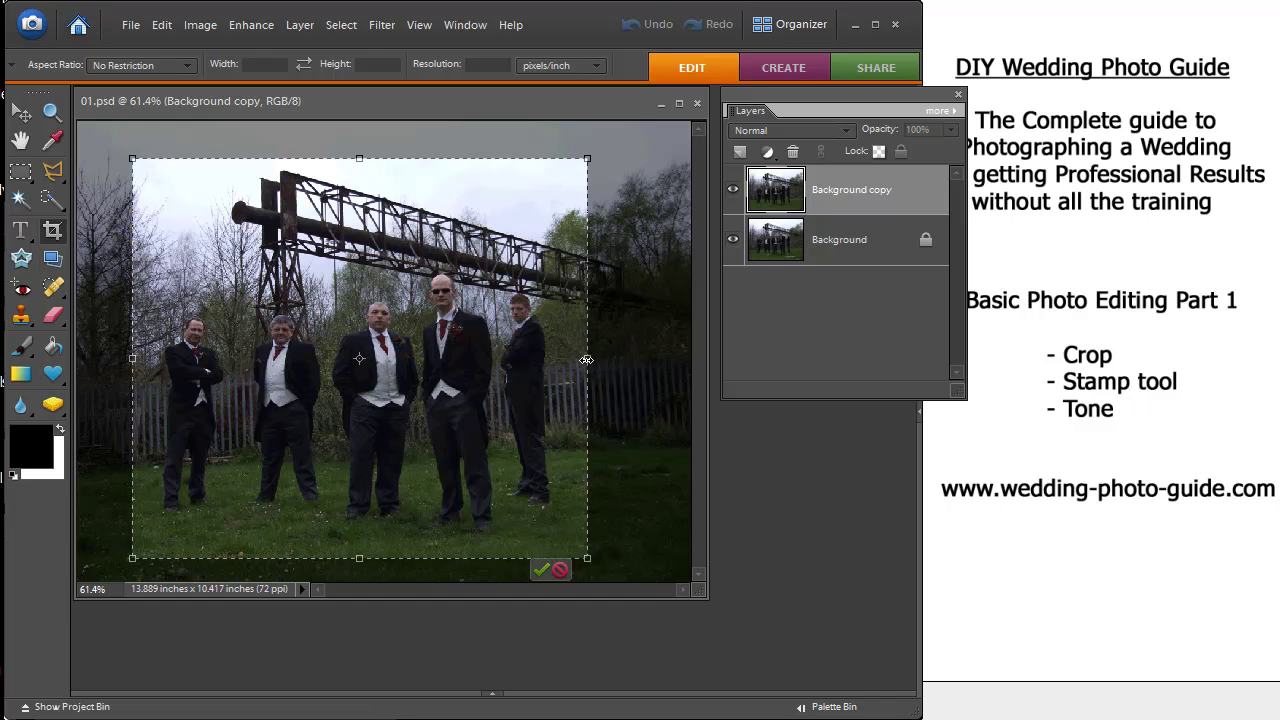
{"action": "left_click_drag", "start_coordinate": [359, 158], "coordinate": [359, 151]}
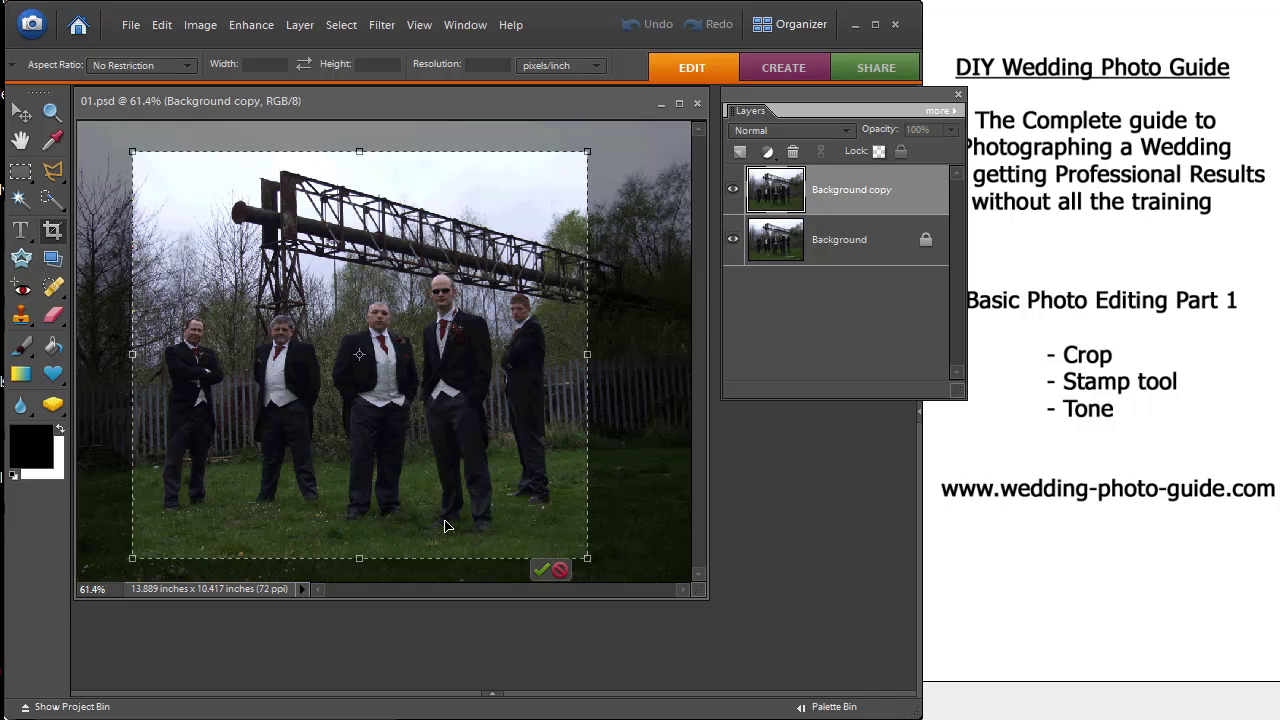
{"action": "key", "text": "Return"}
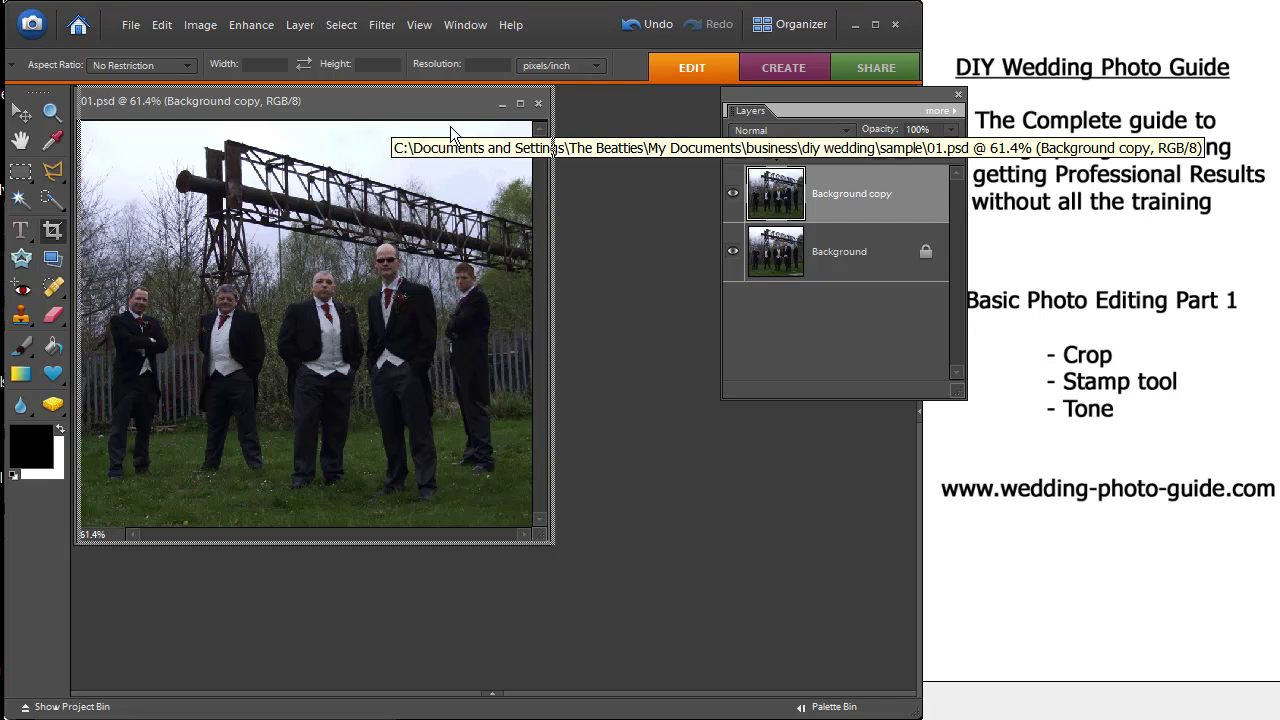
Save the cropped photo as a new Photoshop file named edit1 in the sample folder.
{"action": "left_click", "coordinate": [131, 25]}
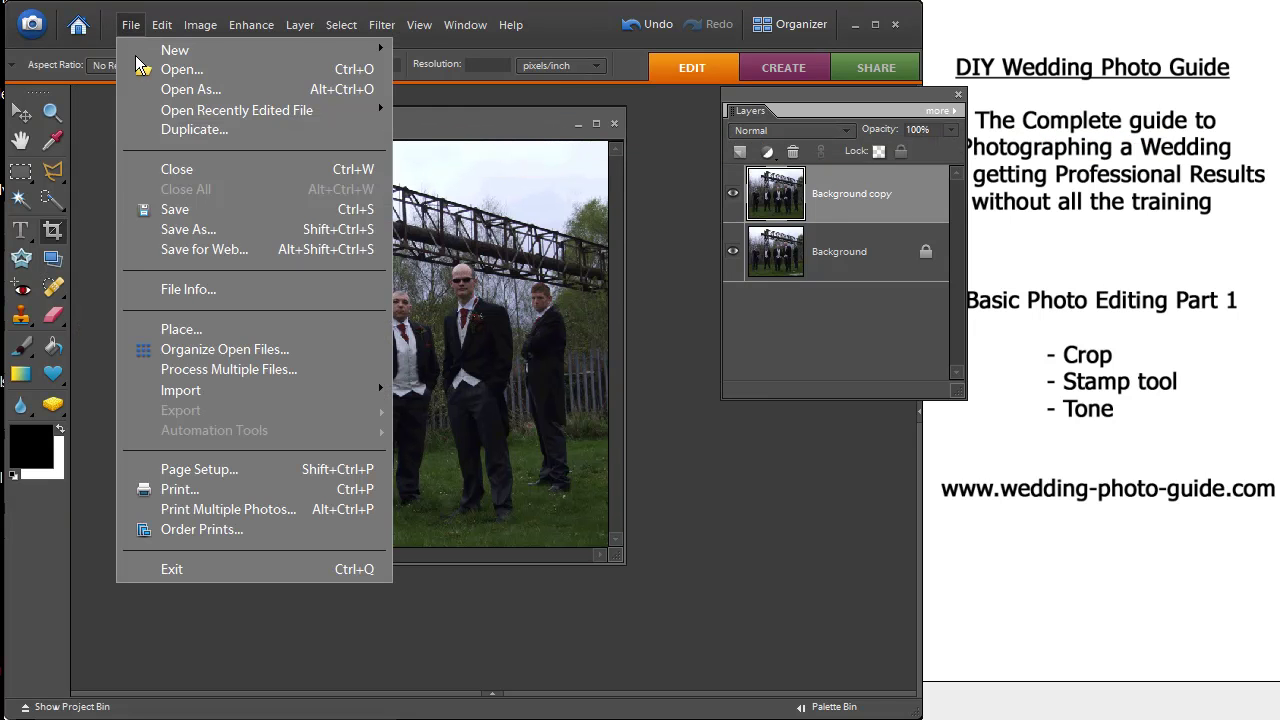
{"action": "left_click", "coordinate": [190, 229]}
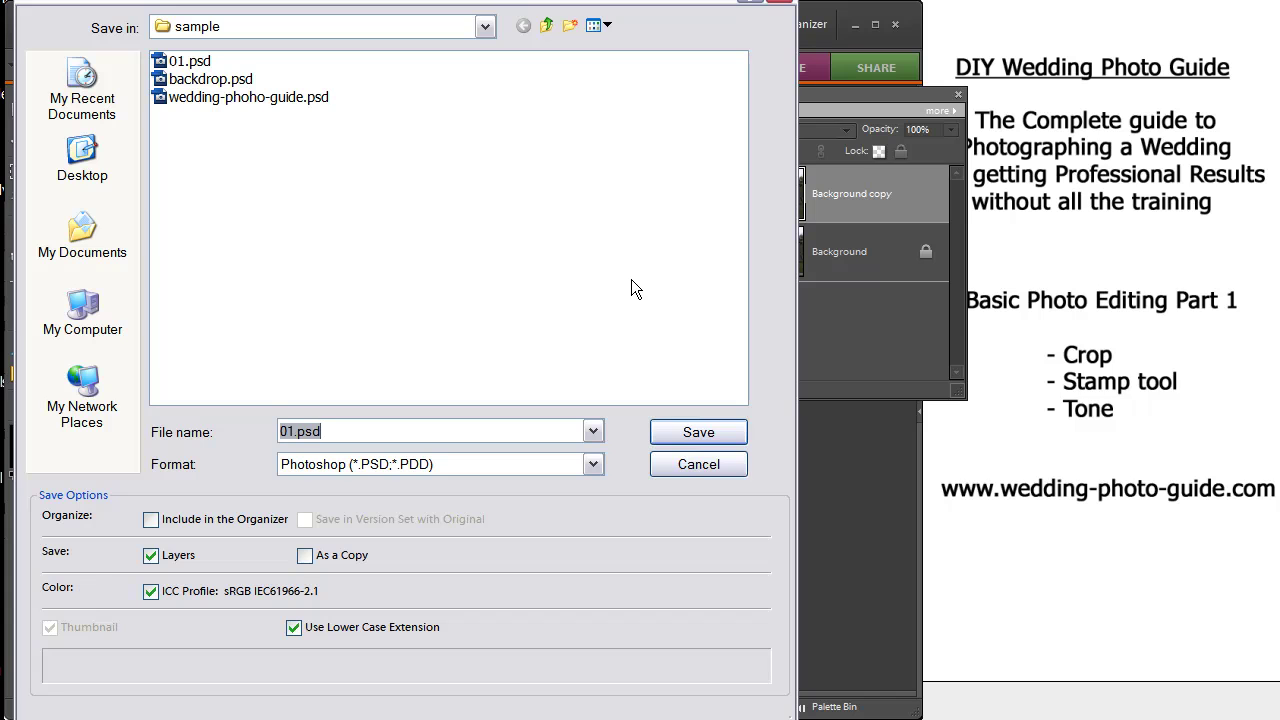
{"action": "type", "text": "edit1"}
{"action": "key", "text": "Return"}
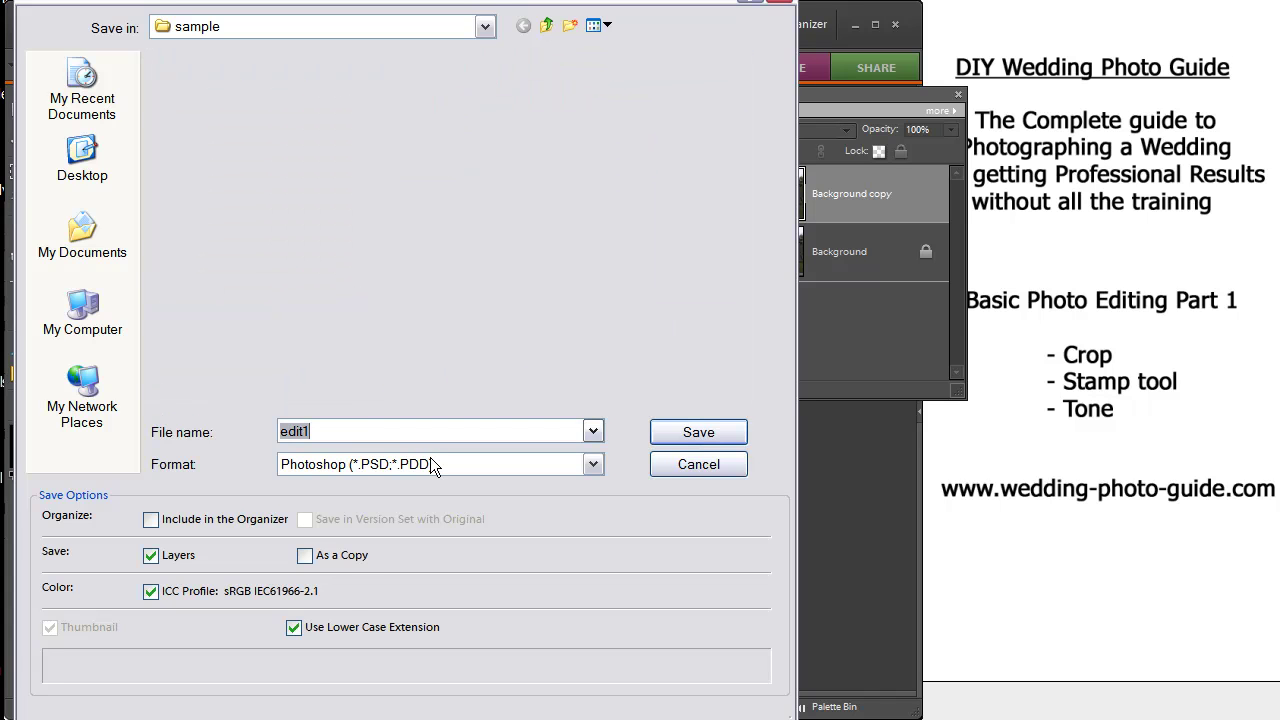
{"action": "left_click", "coordinate": [728, 462]}
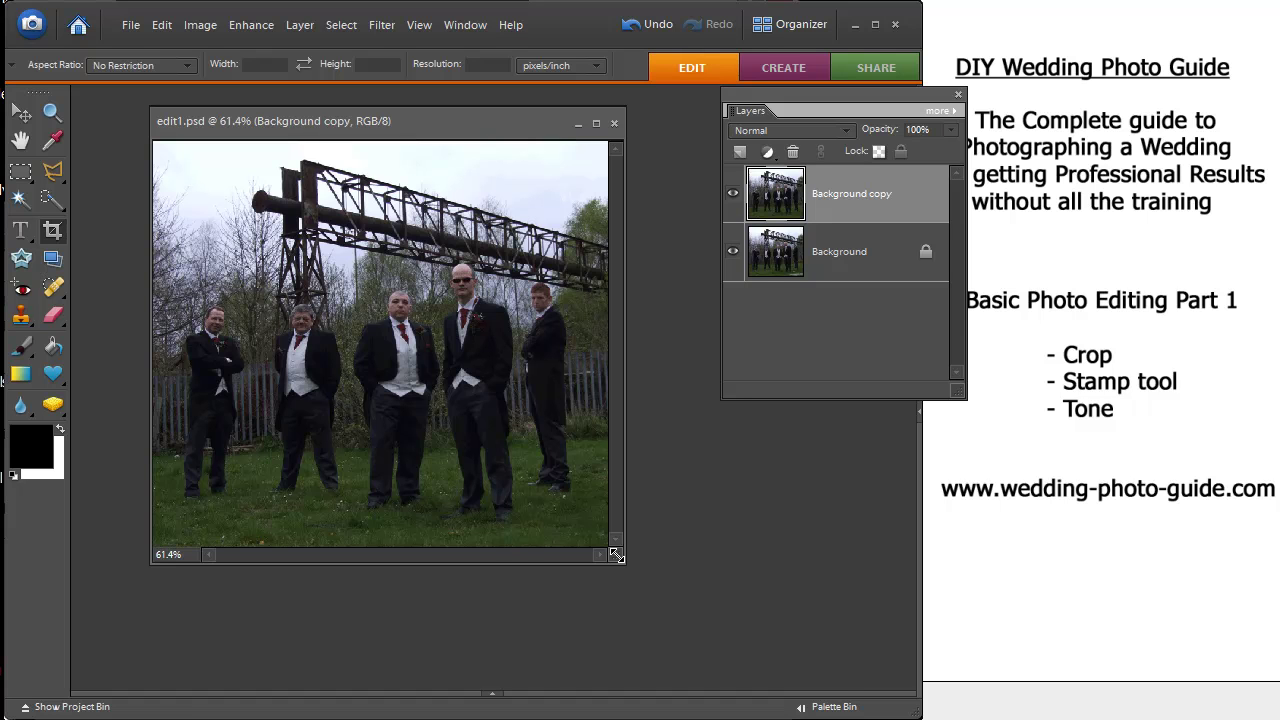
Enlarge and reposition the edit1.psd document window, and magnify the photo to 66.7% with grey space around it.
{"action": "left_click_drag", "start_coordinate": [617, 557], "coordinate": [678, 586]}
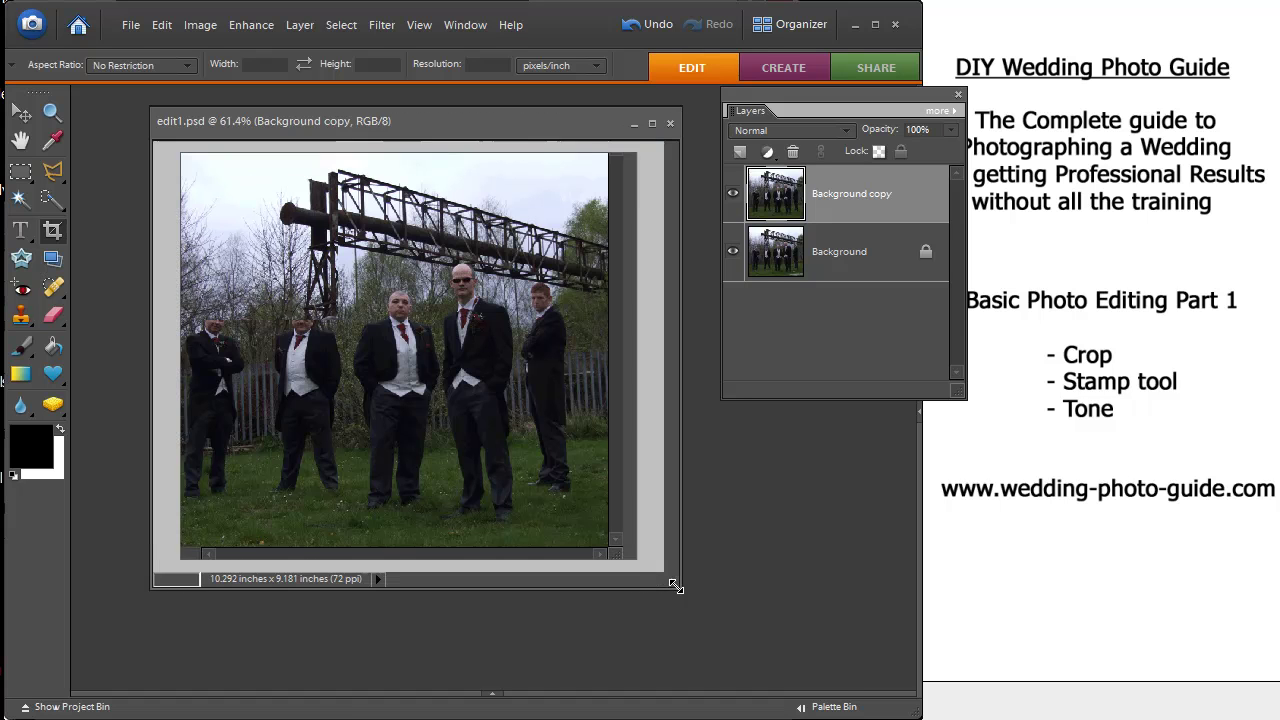
{"action": "left_click_drag", "start_coordinate": [458, 126], "coordinate": [430, 121]}
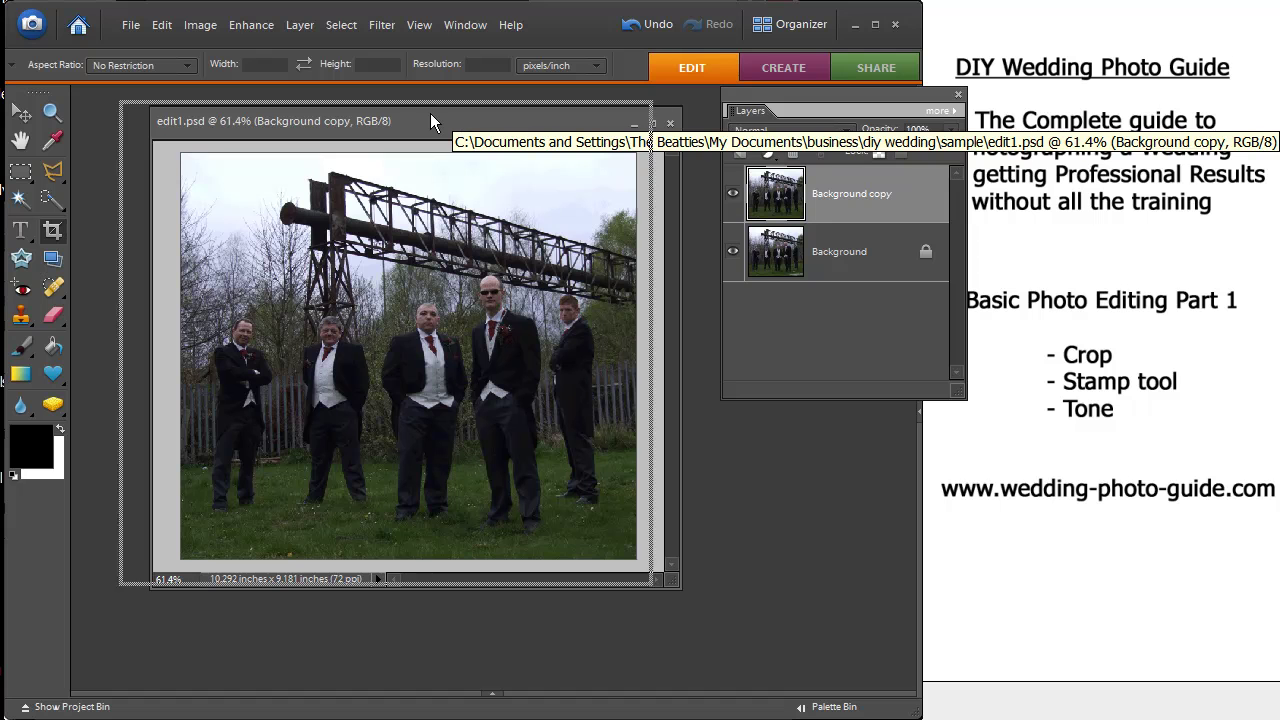
{"action": "key", "text": "ctrl+plus"}
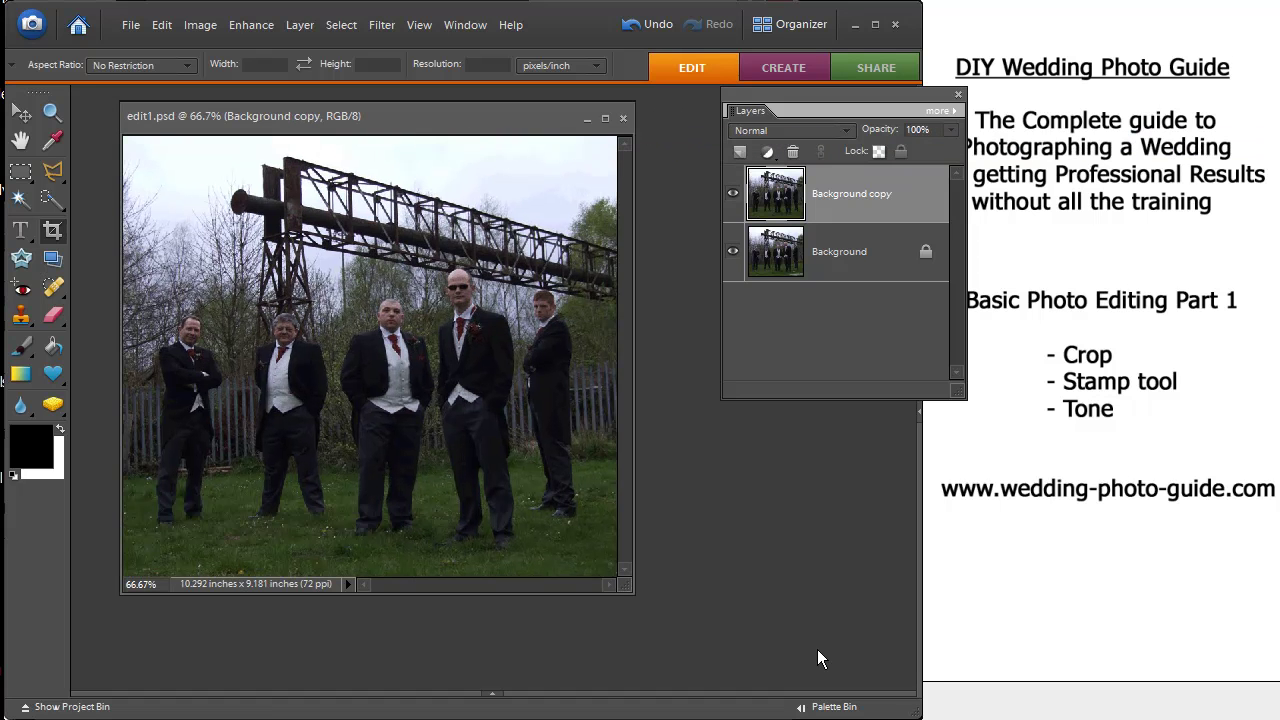
{"action": "left_click_drag", "start_coordinate": [640, 594], "coordinate": [684, 612]}
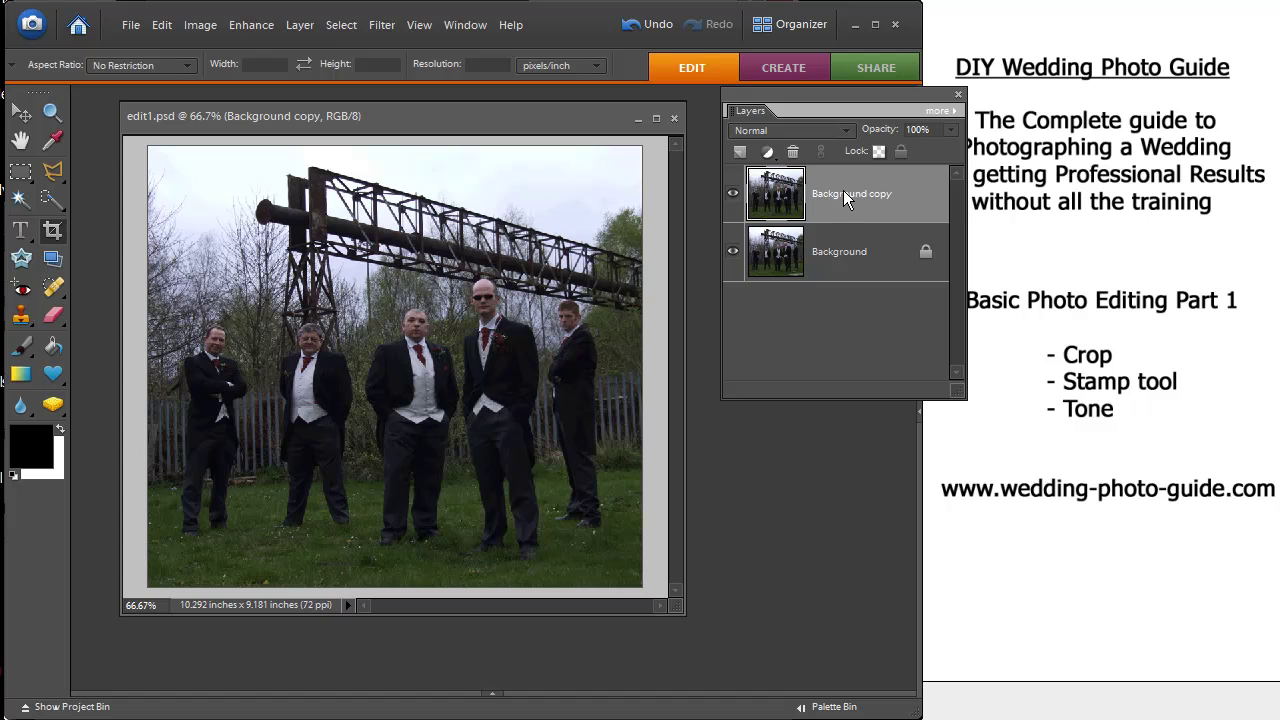
Add a black-to-white Gradient Map adjustment layer above the Background copy layer to turn the photo black and white.
{"action": "left_click", "coordinate": [767, 152]}
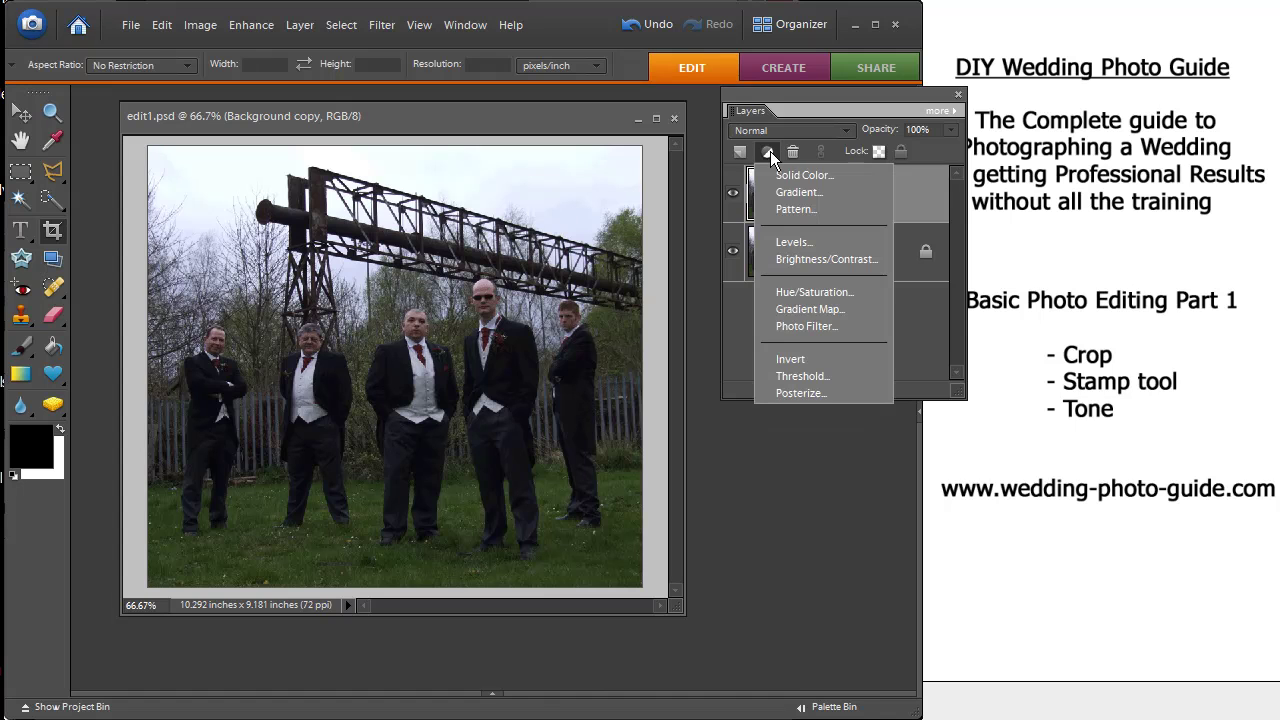
{"action": "left_click", "coordinate": [799, 309]}
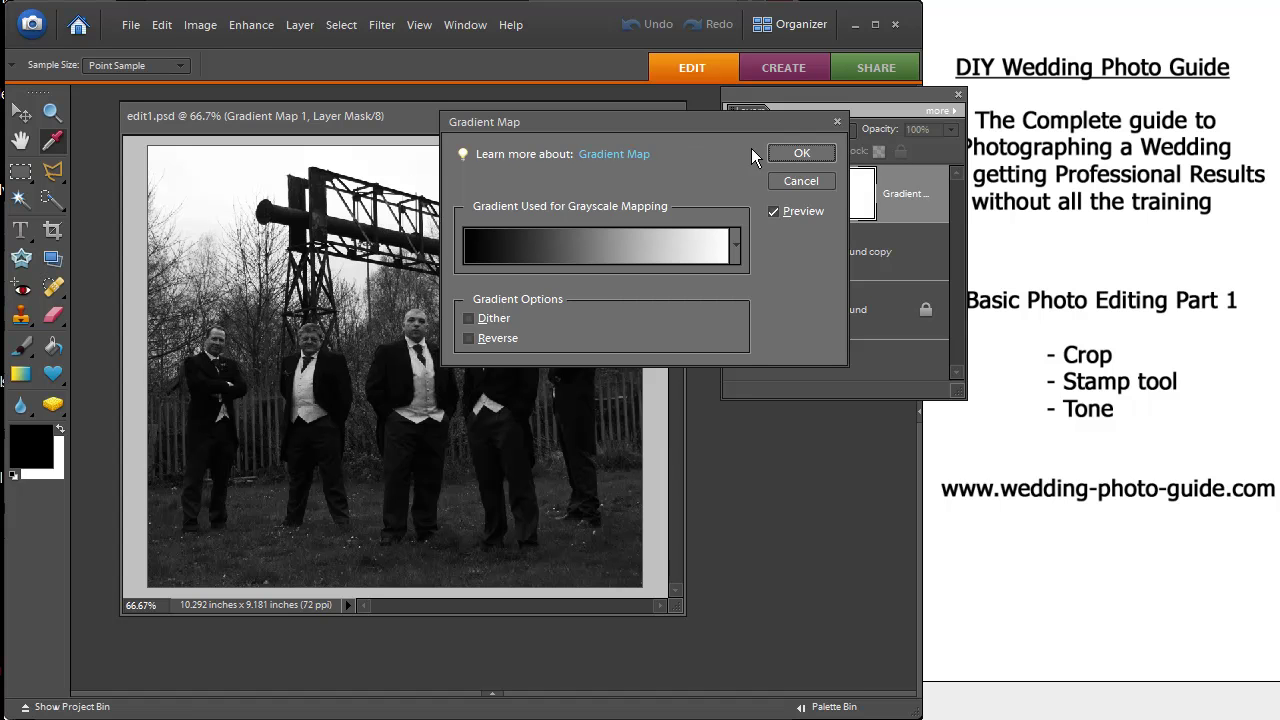
{"action": "key", "text": "c"}
{"action": "left_click", "coordinate": [799, 154]}
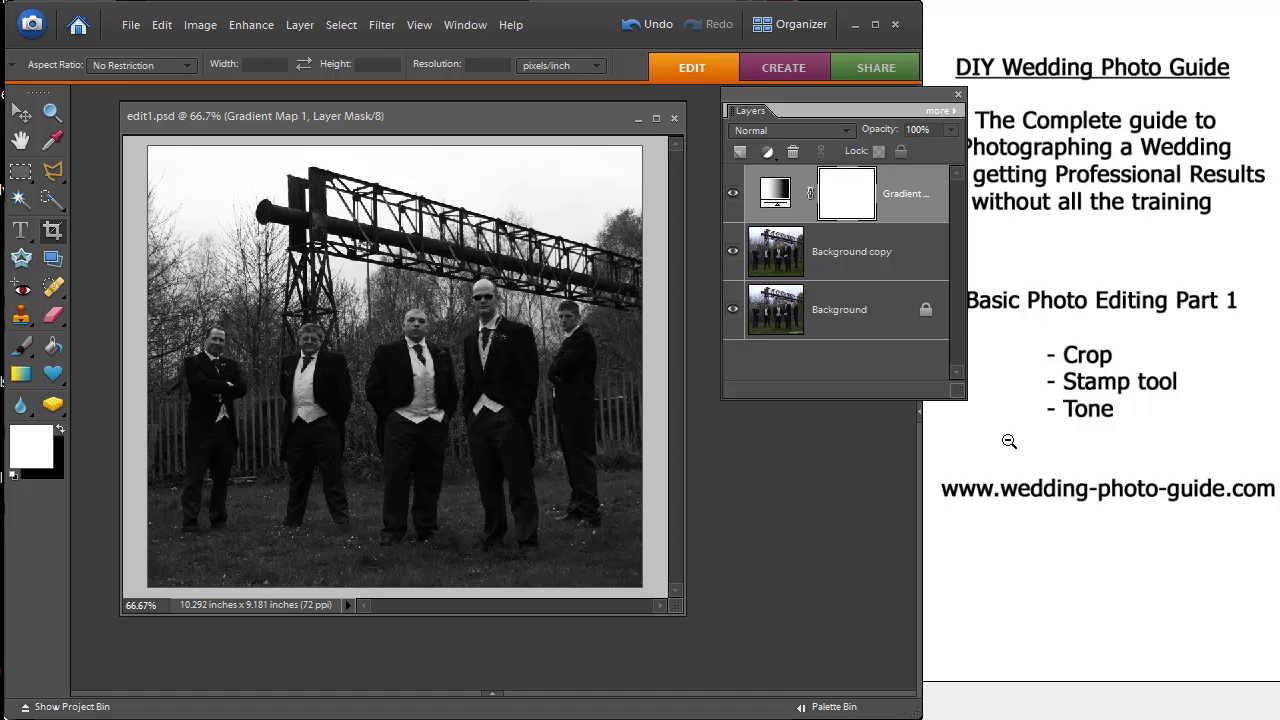
{"action": "key", "text": "d"}
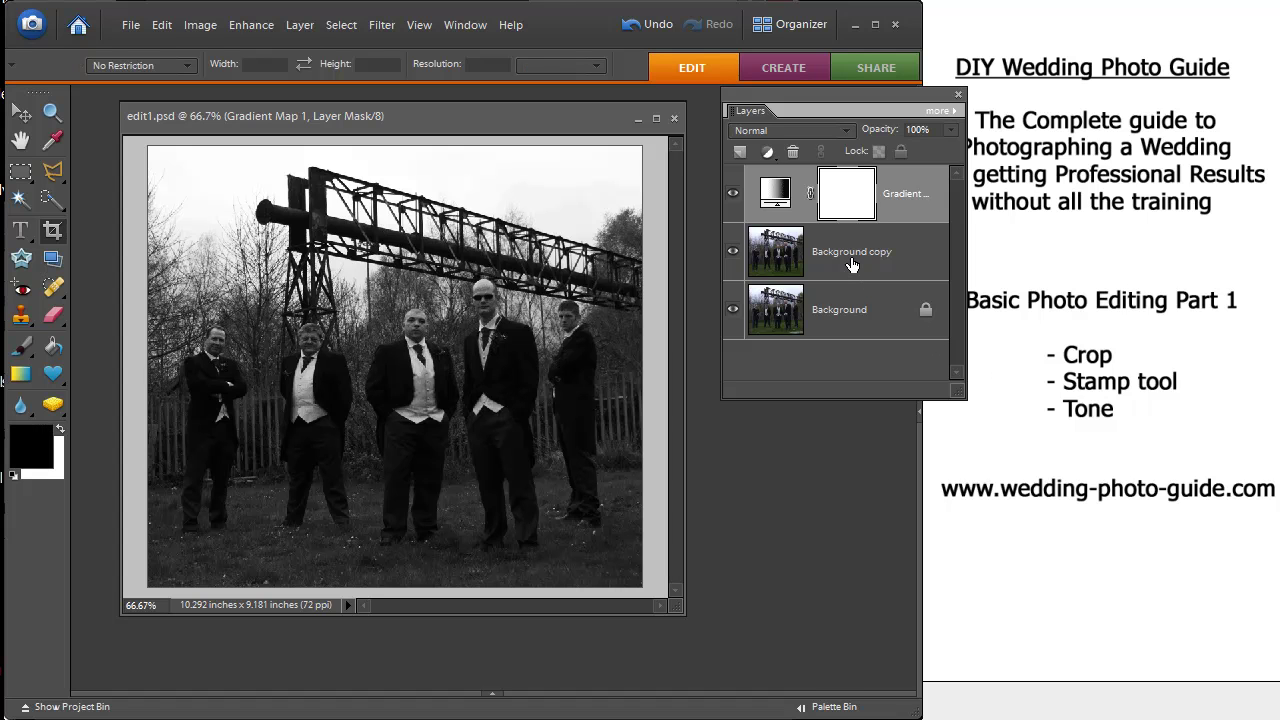
Add a Levels adjustment layer directly above Background copy with RGB input levels of 10, 1.28 and 221.
{"action": "left_click", "coordinate": [851, 263]}
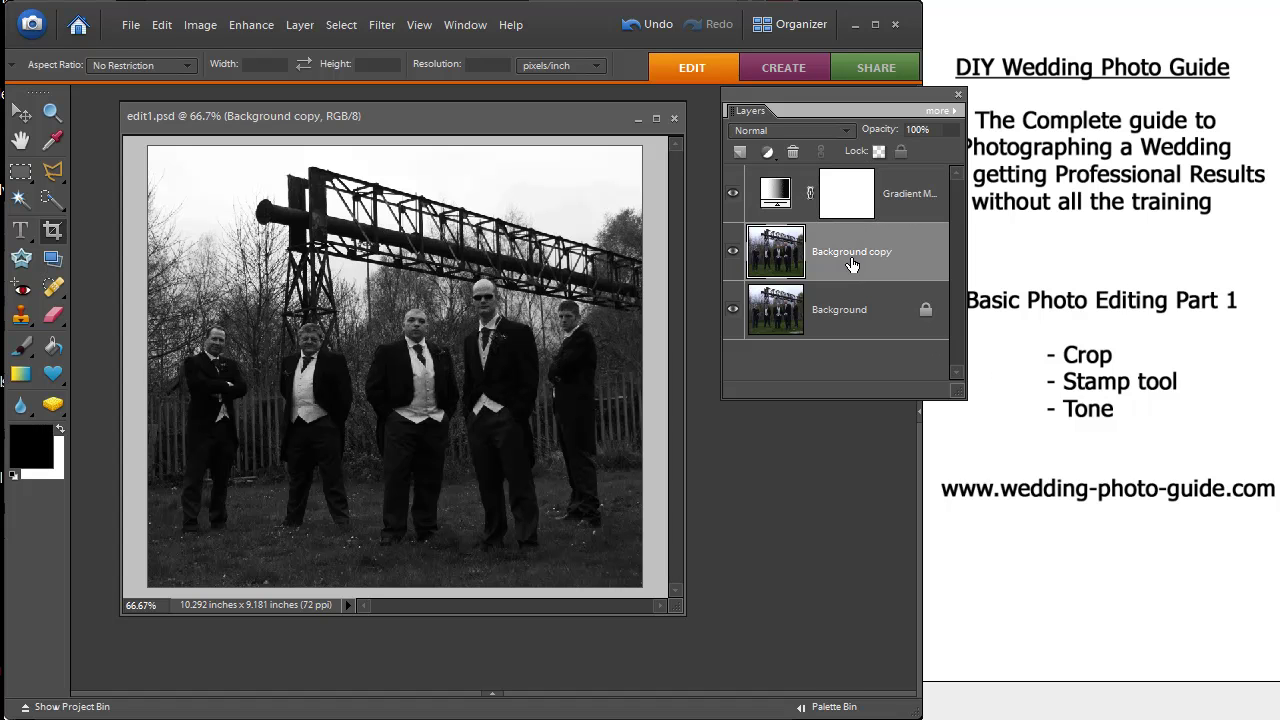
{"action": "left_click", "coordinate": [768, 152]}
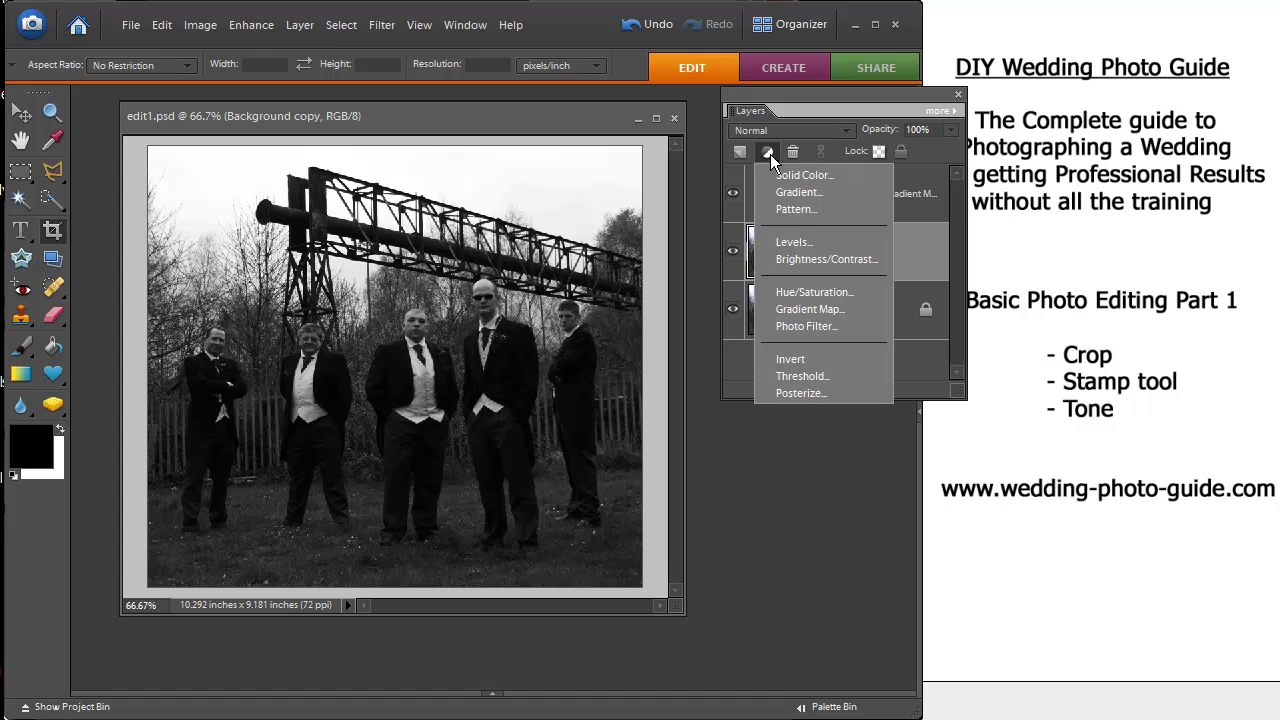
{"action": "left_click", "coordinate": [793, 242]}
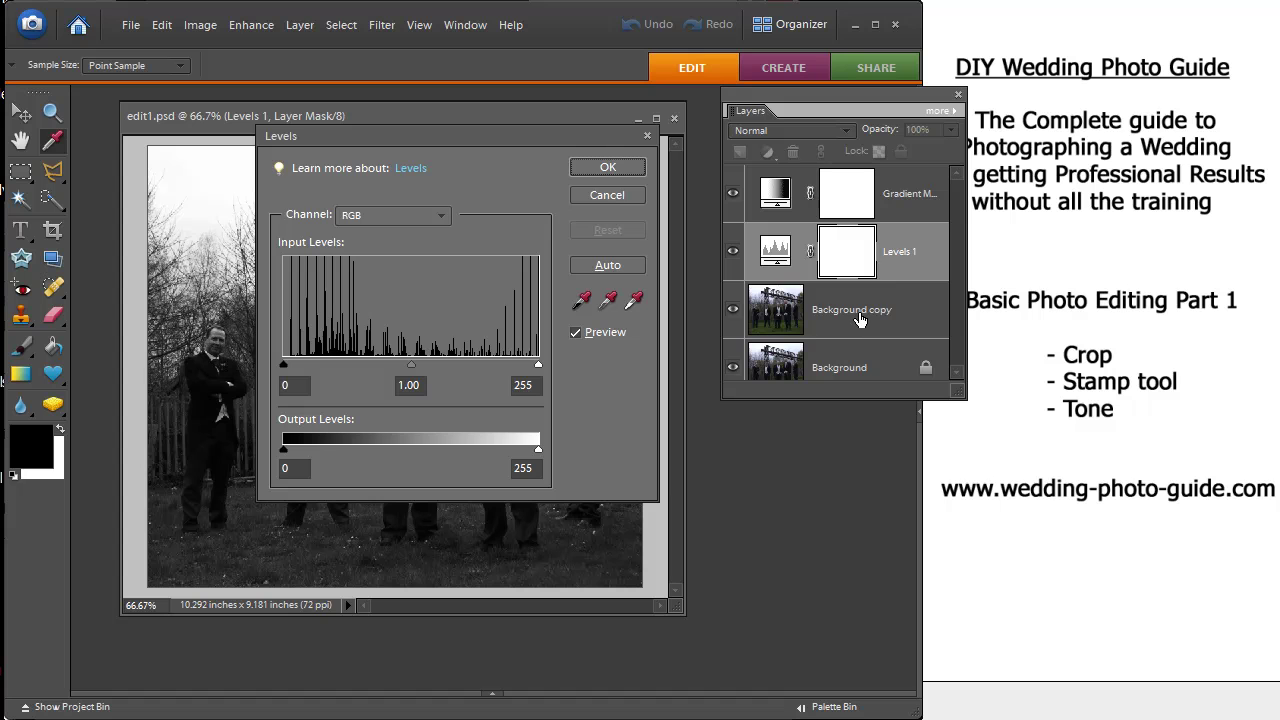
{"action": "left_click_drag", "start_coordinate": [432, 133], "coordinate": [924, 129]}
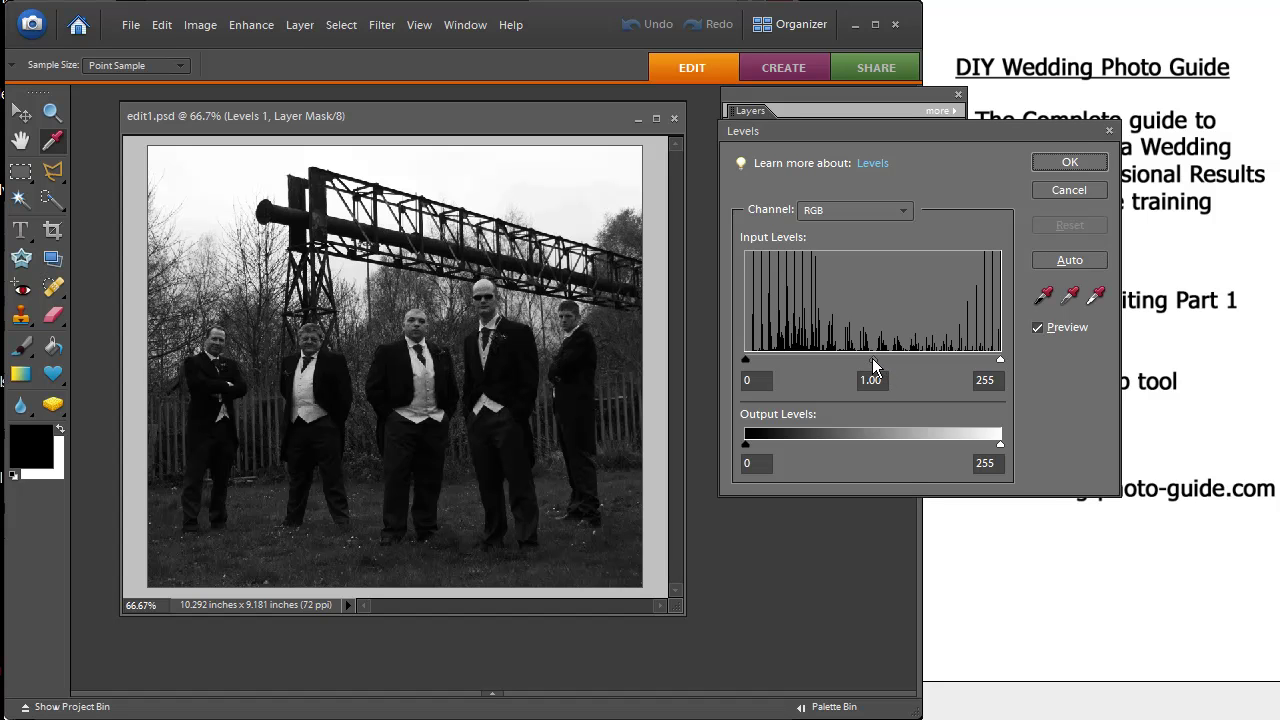
{"action": "mouse_move", "coordinate": [872, 360]}
{"action": "left_mouse_down"}
{"action": "mouse_move", "coordinate": [823, 360]}
{"action": "mouse_move", "coordinate": [906, 364]}
{"action": "mouse_move", "coordinate": [860, 365]}
{"action": "left_mouse_up"}
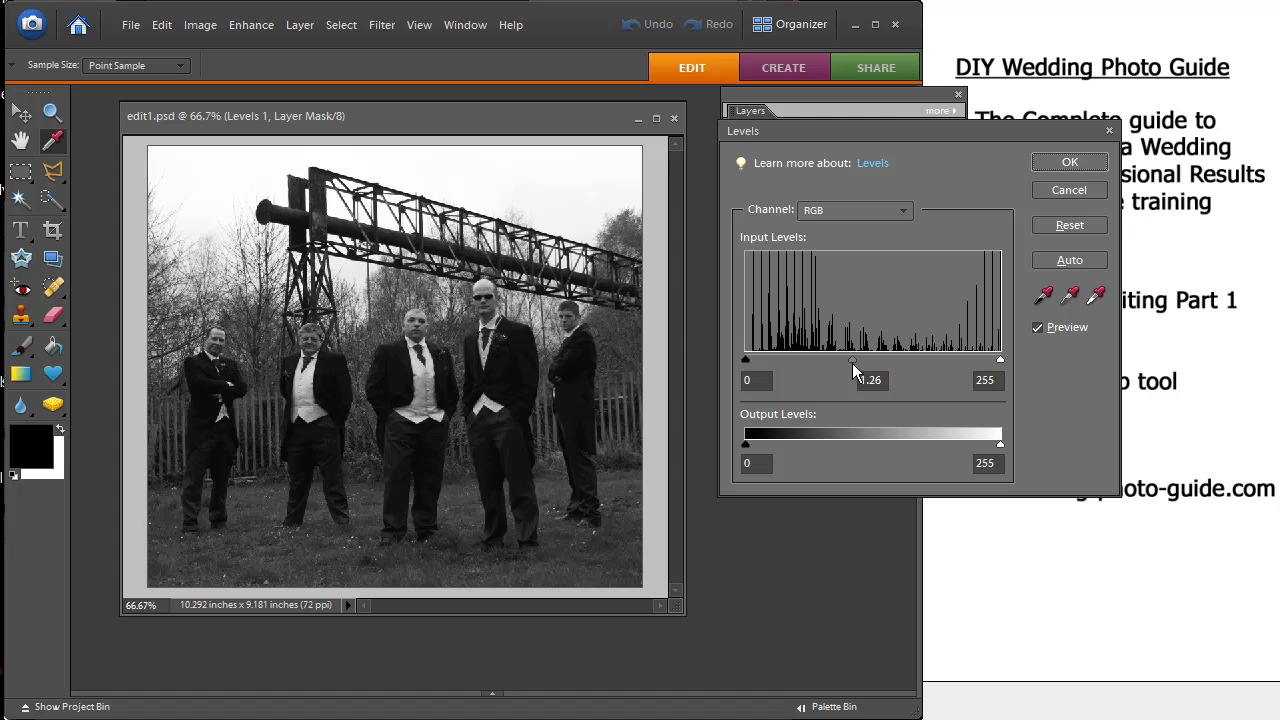
{"action": "left_click_drag", "start_coordinate": [851, 365], "coordinate": [850, 364]}
{"action": "left_click_drag", "start_coordinate": [748, 356], "coordinate": [755, 357]}
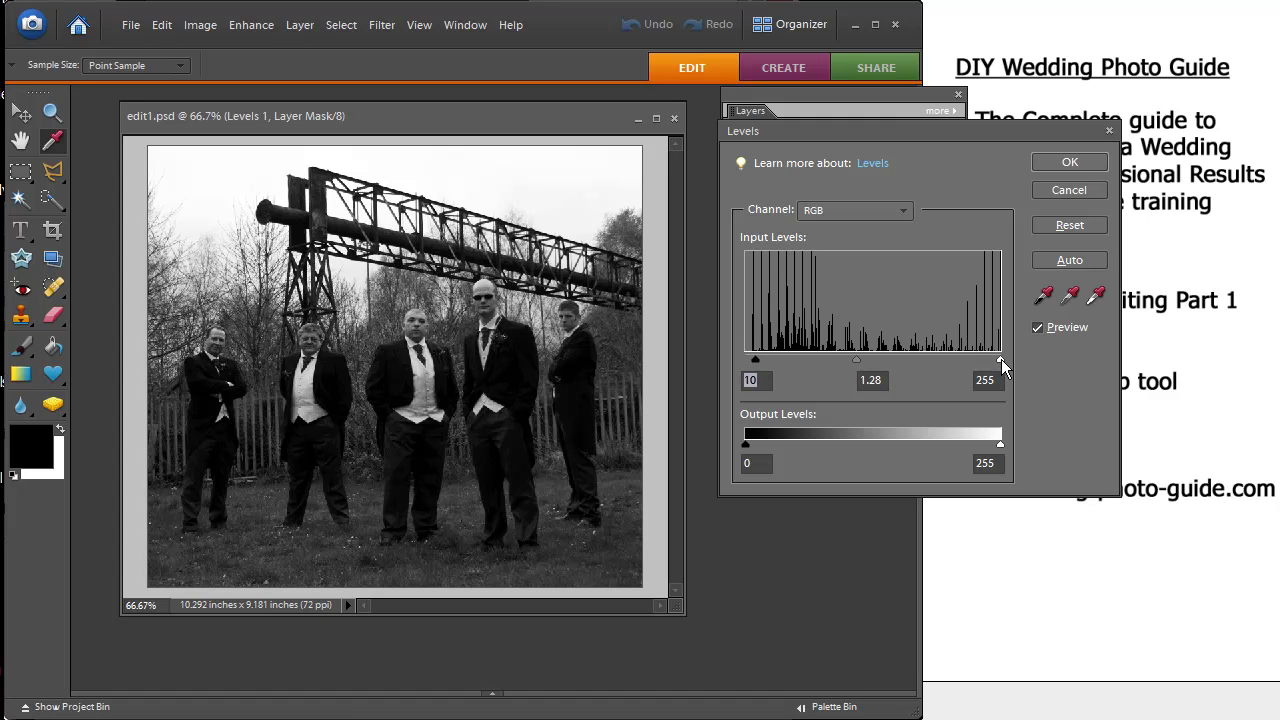
{"action": "mouse_move", "coordinate": [986, 362]}
{"action": "left_mouse_down"}
{"action": "mouse_move", "coordinate": [830, 362]}
{"action": "mouse_move", "coordinate": [966, 355]}
{"action": "left_mouse_up"}
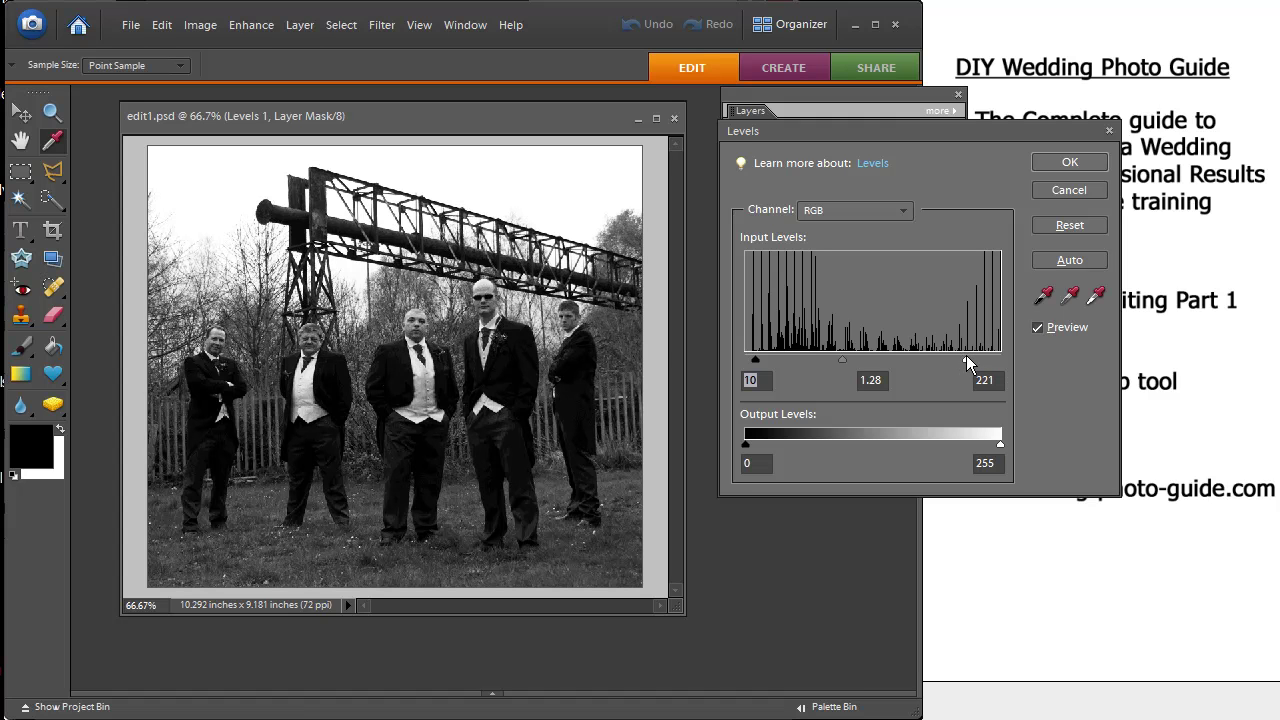
{"action": "left_click", "coordinate": [1064, 164]}
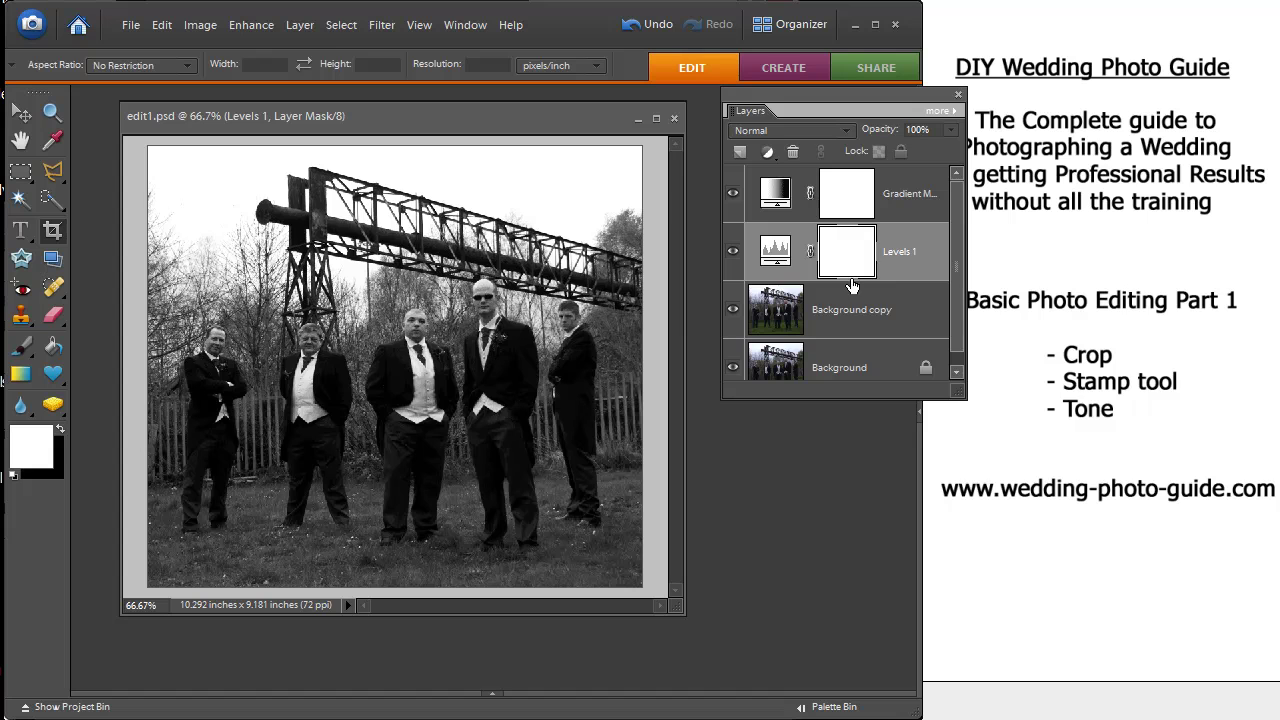
Select the Background copy layer and set up the Burn tool with the Highlights range and 14% exposure.
{"action": "left_click", "coordinate": [733, 312]}
{"action": "left_click", "coordinate": [873, 313]}
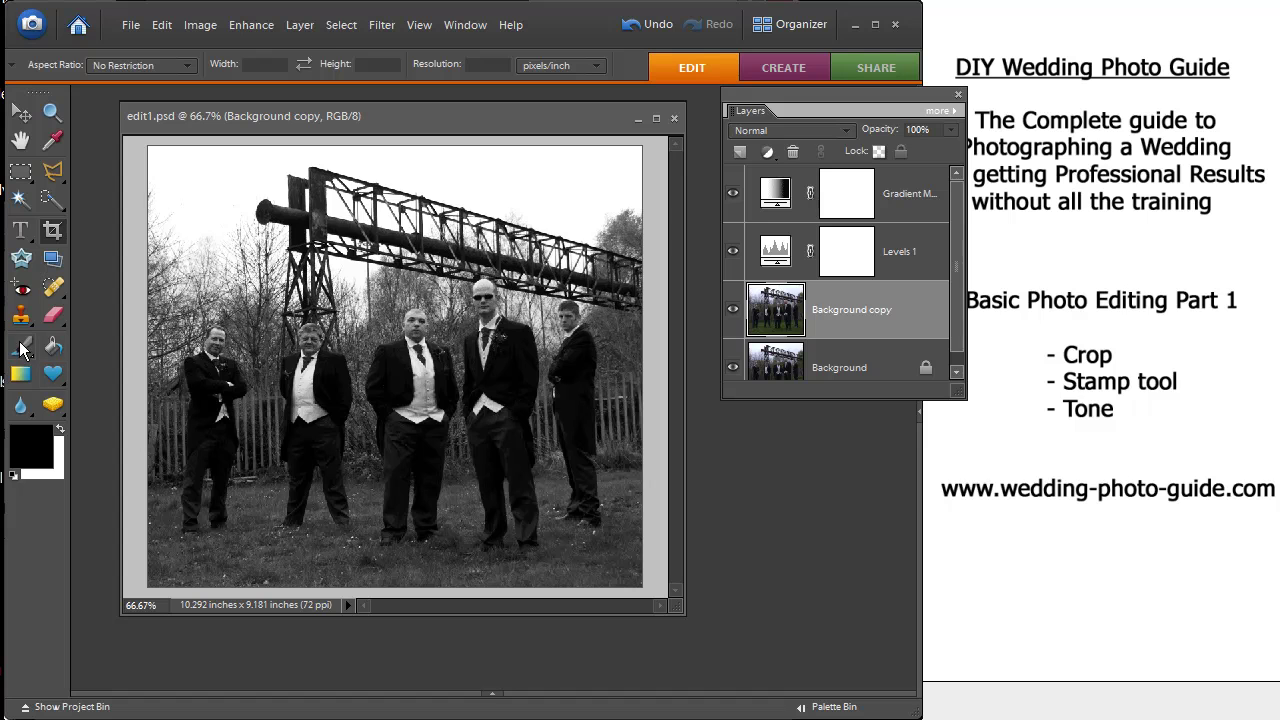
{"action": "left_click", "coordinate": [56, 408]}
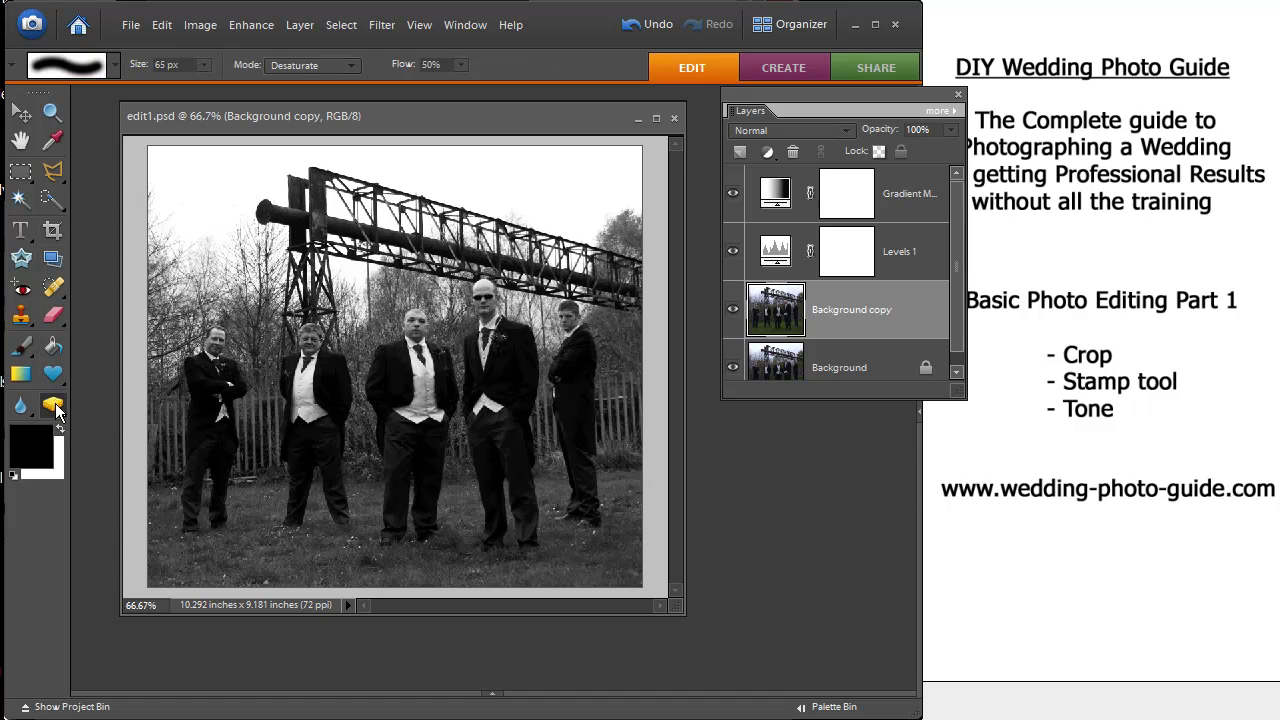
{"action": "left_click", "coordinate": [55, 406]}
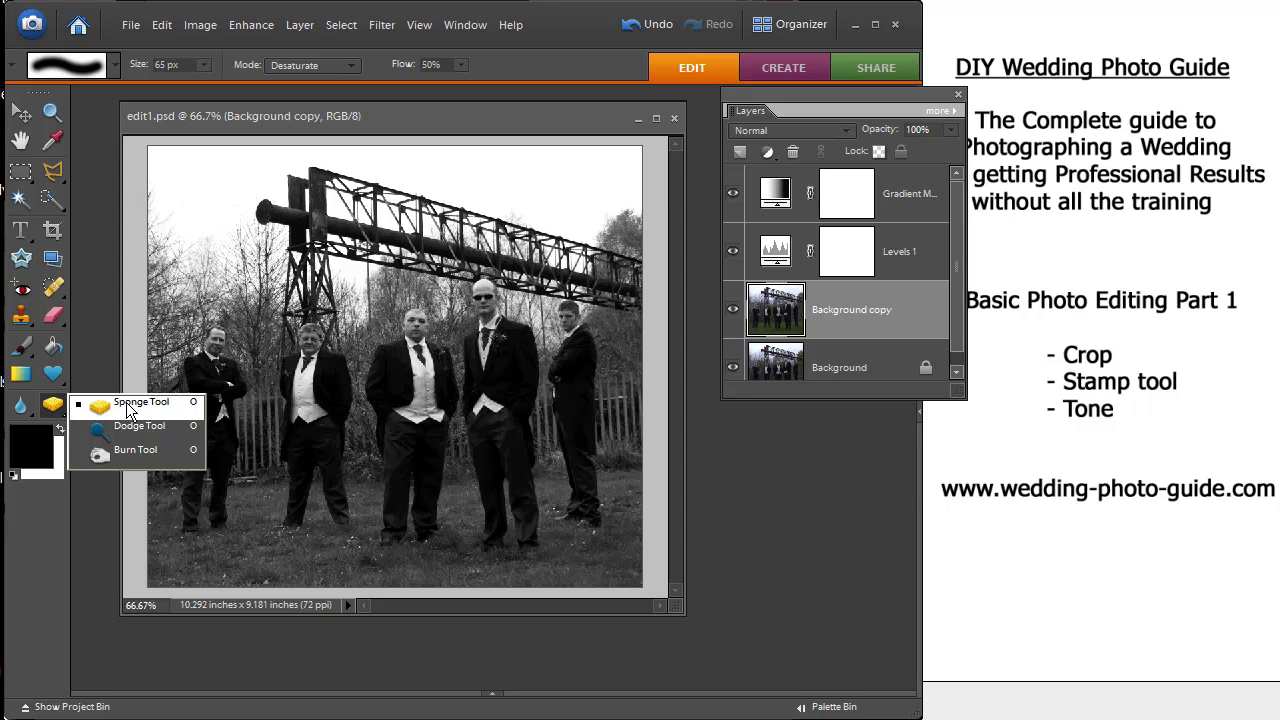
{"action": "left_click", "coordinate": [132, 454]}
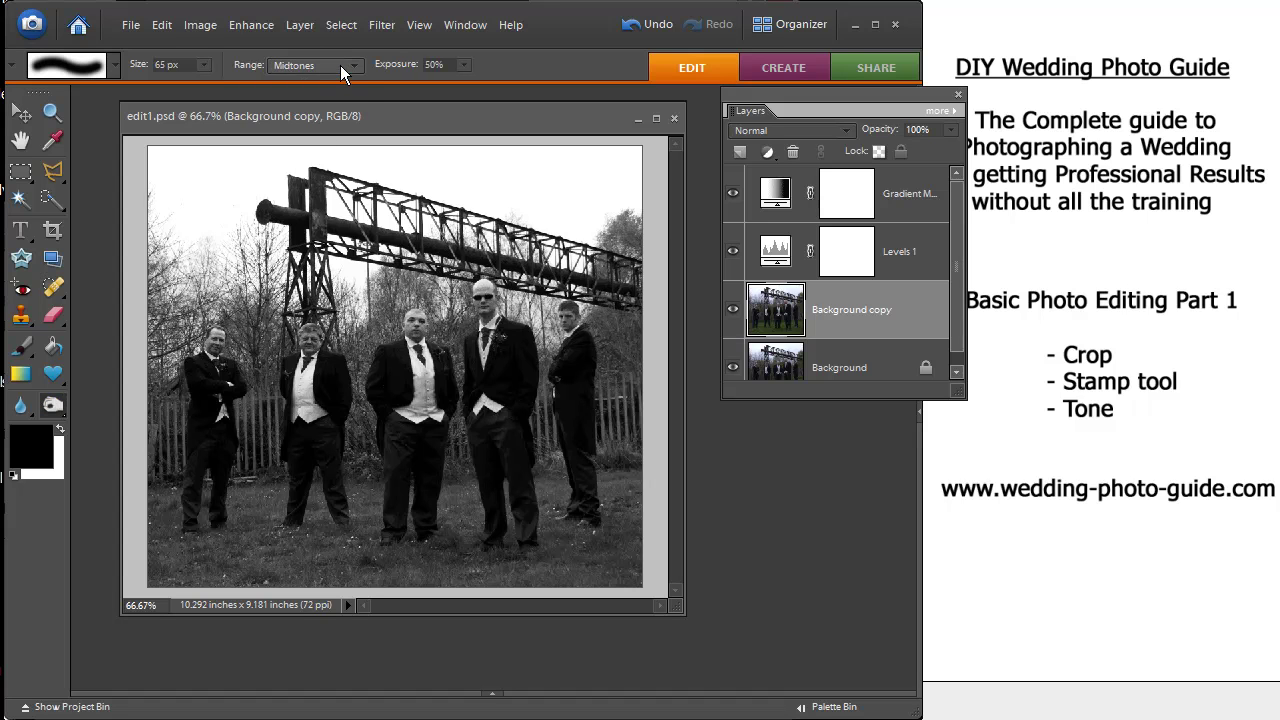
{"action": "left_click", "coordinate": [340, 65]}
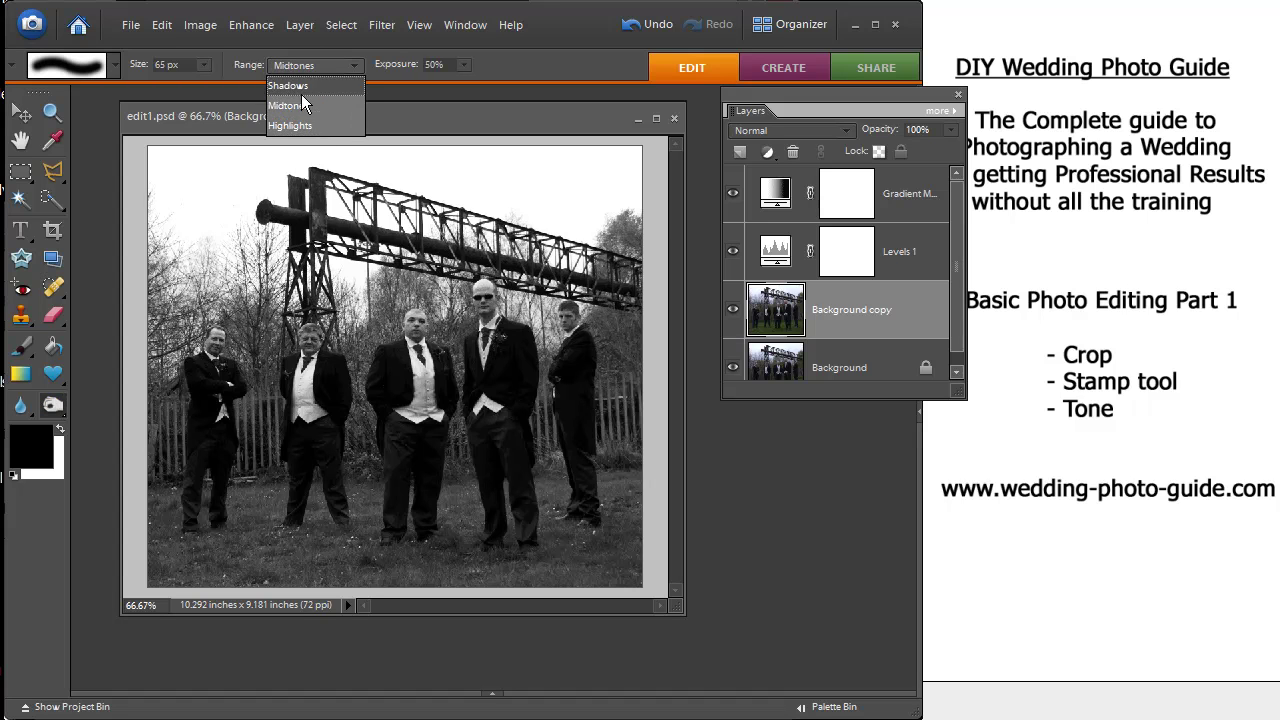
{"action": "left_click", "coordinate": [300, 126]}
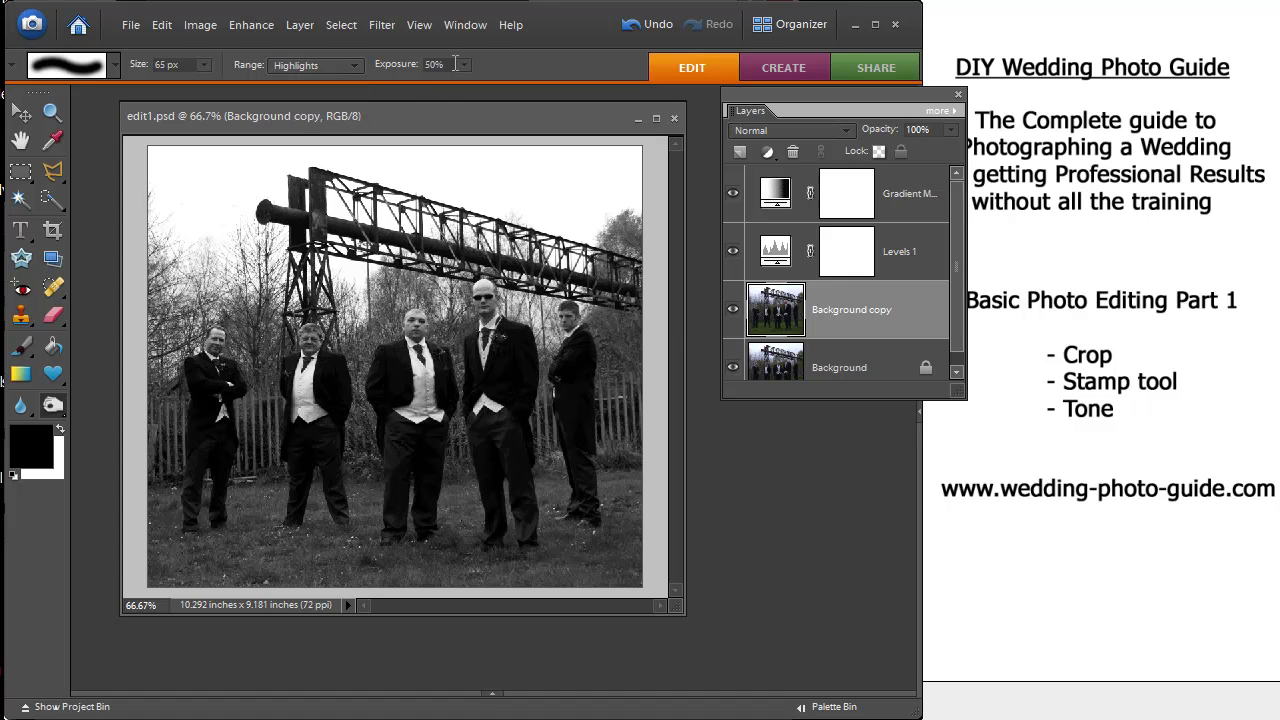
{"action": "left_click", "coordinate": [463, 64]}
{"action": "left_click", "coordinate": [432, 84]}
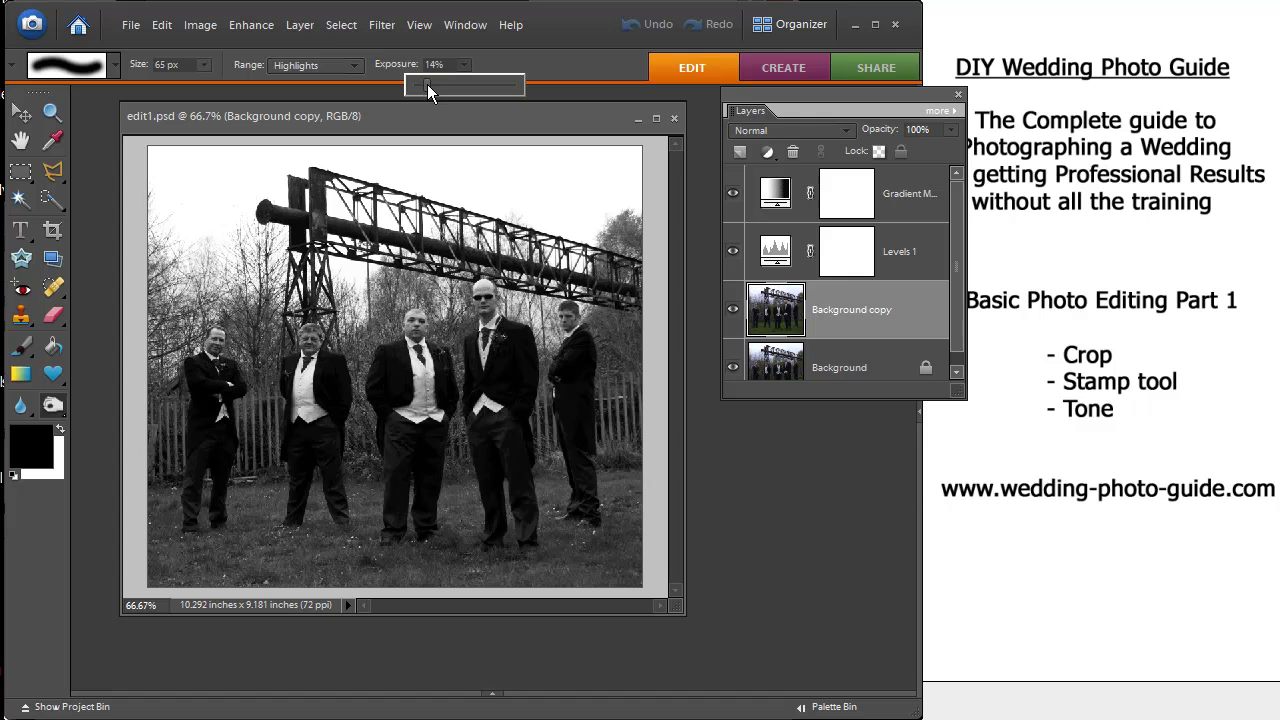
{"action": "left_click", "coordinate": [467, 170]}
Burn the highlights of the sky along its outer edges and upper corners with a 200 px brush.
{"action": "key", "text": "bracketright"}
{"action": "key", "text": "bracketright"}
{"action": "key", "text": "bracketright"}
{"action": "key", "text": "bracketright"}
{"action": "key", "text": "bracketright"}
{"action": "key", "text": "bracketright"}
{"action": "key", "text": "bracketright"}
{"action": "key", "text": "bracketright"}
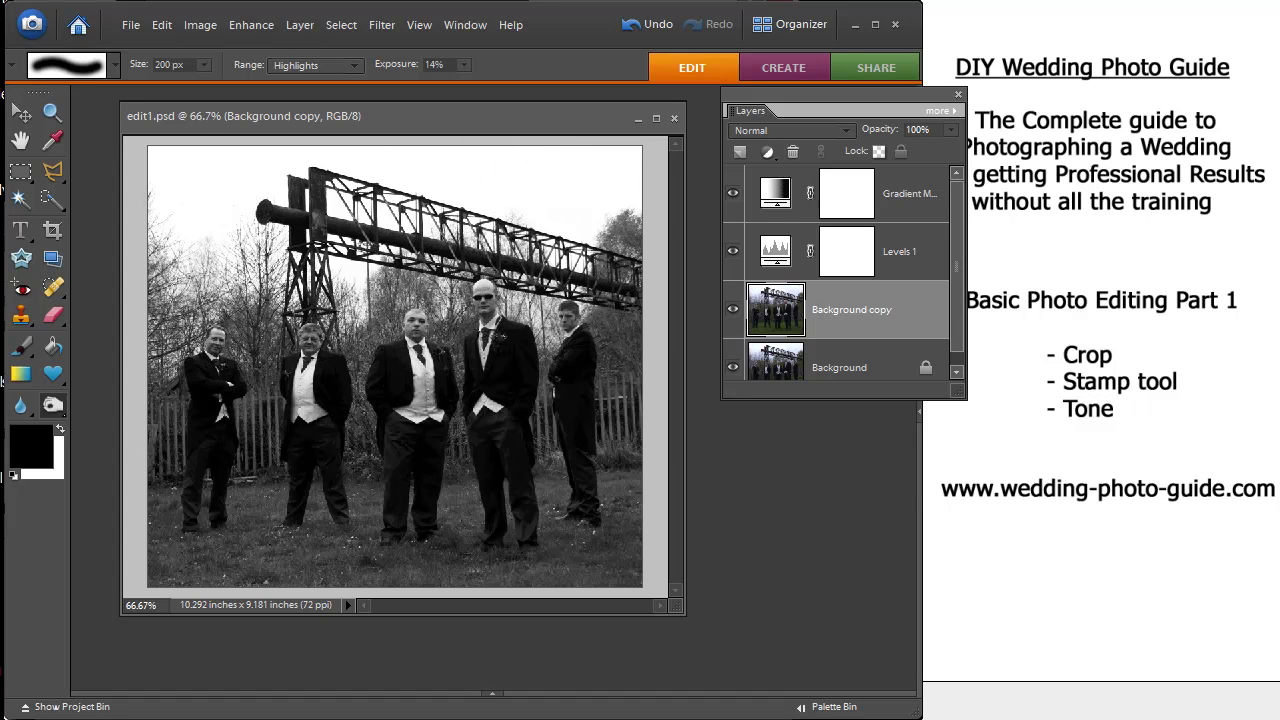
{"action": "mouse_move", "coordinate": [140, 185]}
{"action": "left_mouse_down"}
{"action": "mouse_move", "coordinate": [169, 193]}
{"action": "mouse_move", "coordinate": [188, 221]}
{"action": "mouse_move", "coordinate": [165, 255]}
{"action": "left_mouse_up"}
{"action": "mouse_move", "coordinate": [624, 168]}
{"action": "left_mouse_down"}
{"action": "mouse_move", "coordinate": [516, 158]}
{"action": "mouse_move", "coordinate": [529, 173]}
{"action": "mouse_move", "coordinate": [388, 143]}
{"action": "mouse_move", "coordinate": [196, 146]}
{"action": "mouse_move", "coordinate": [140, 177]}
{"action": "mouse_move", "coordinate": [131, 206]}
{"action": "mouse_move", "coordinate": [147, 231]}
{"action": "mouse_move", "coordinate": [182, 157]}
{"action": "mouse_move", "coordinate": [250, 148]}
{"action": "mouse_move", "coordinate": [615, 160]}
{"action": "mouse_move", "coordinate": [632, 190]}
{"action": "mouse_move", "coordinate": [630, 172]}
{"action": "mouse_move", "coordinate": [210, 153]}
{"action": "mouse_move", "coordinate": [165, 191]}
{"action": "mouse_move", "coordinate": [160, 231]}
{"action": "mouse_move", "coordinate": [235, 143]}
{"action": "mouse_move", "coordinate": [662, 167]}
{"action": "mouse_move", "coordinate": [665, 188]}
{"action": "mouse_move", "coordinate": [640, 155]}
{"action": "mouse_move", "coordinate": [147, 158]}
{"action": "mouse_move", "coordinate": [142, 185]}
{"action": "mouse_move", "coordinate": [545, 223]}
{"action": "mouse_move", "coordinate": [608, 246]}
{"action": "mouse_move", "coordinate": [519, 153]}
{"action": "mouse_move", "coordinate": [608, 200]}
{"action": "mouse_move", "coordinate": [620, 160]}
{"action": "mouse_move", "coordinate": [148, 147]}
{"action": "mouse_move", "coordinate": [620, 153]}
{"action": "mouse_move", "coordinate": [629, 195]}
{"action": "mouse_move", "coordinate": [443, 157]}
{"action": "mouse_move", "coordinate": [171, 200]}
{"action": "mouse_move", "coordinate": [565, 190]}
{"action": "left_mouse_up"}
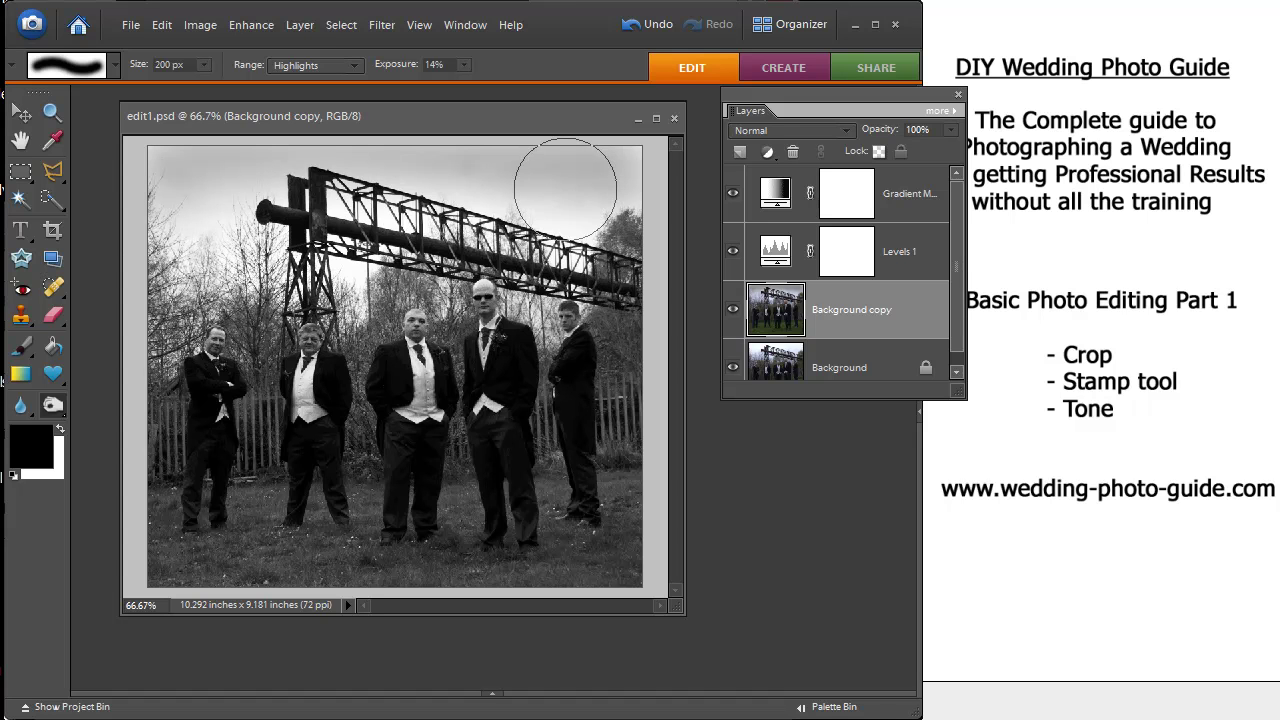
Burn the midtones at the sky's left and right edges, around the treetops, with a 125 px brush.
{"action": "key", "text": "bracketleft"}
{"action": "key", "text": "bracketleft"}
{"action": "left_click", "coordinate": [322, 64]}
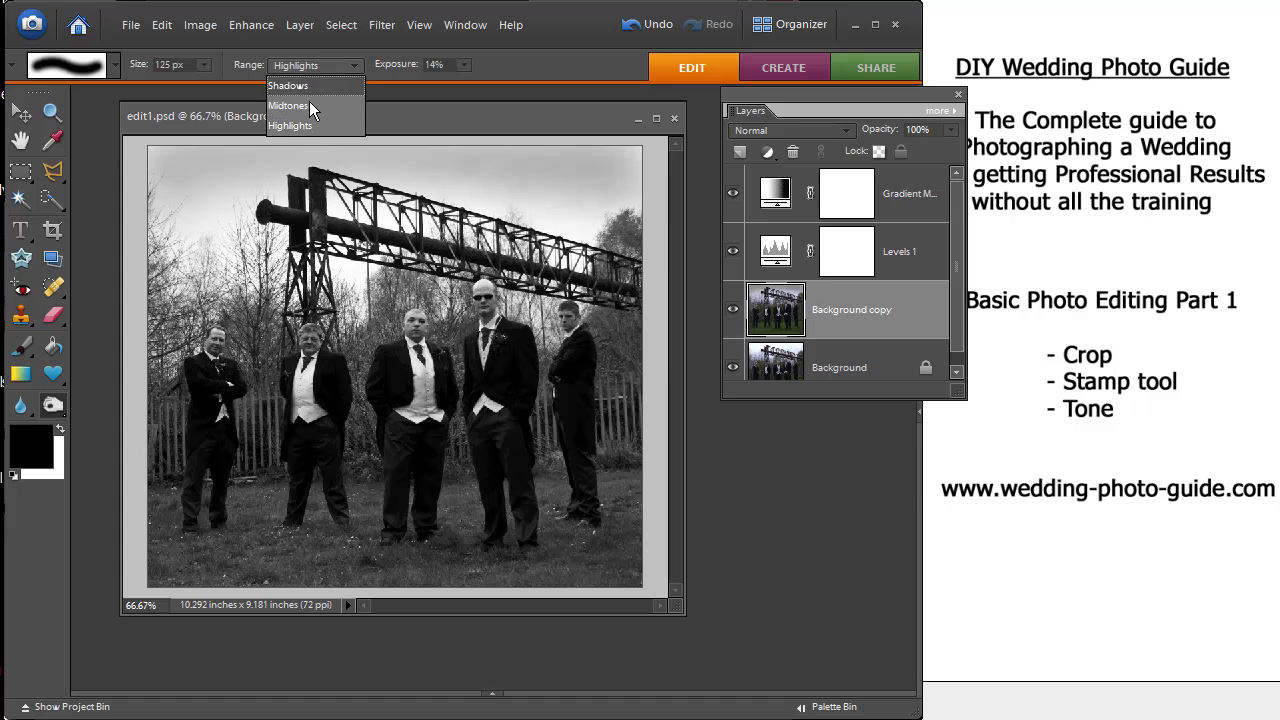
{"action": "left_click", "coordinate": [307, 104]}
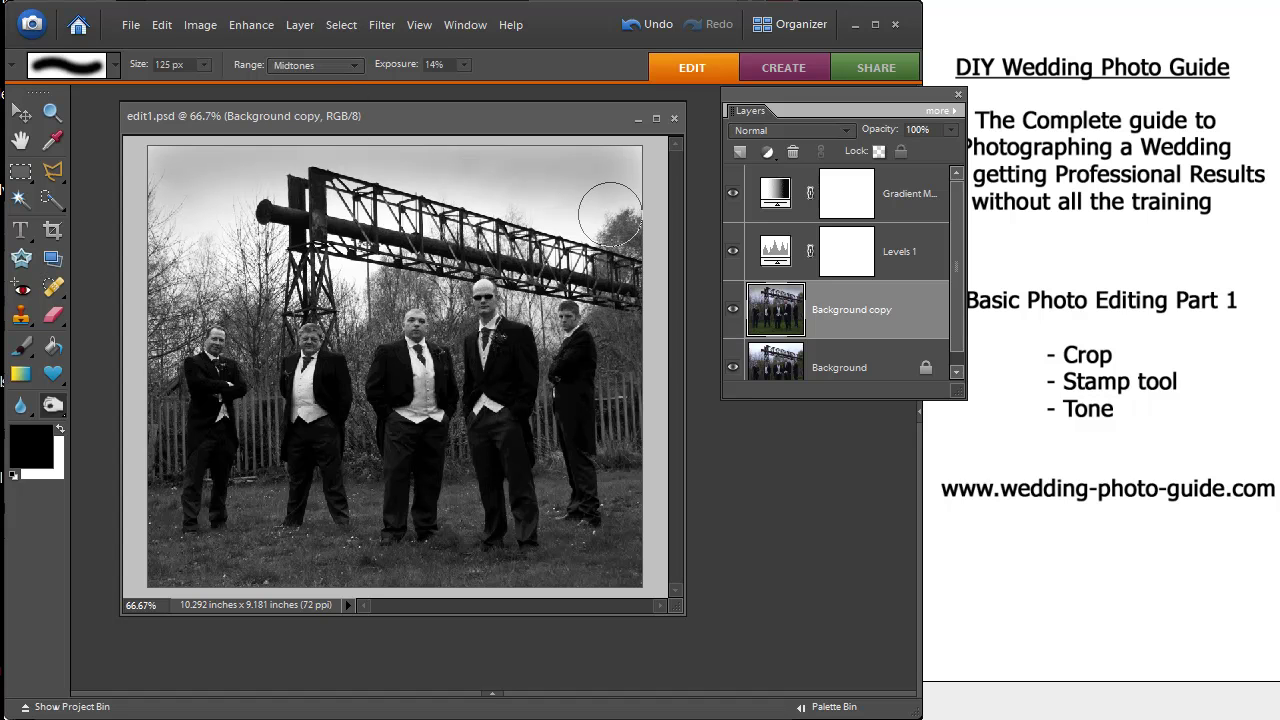
{"action": "mouse_move", "coordinate": [636, 250]}
{"action": "left_mouse_down"}
{"action": "mouse_move", "coordinate": [624, 588]}
{"action": "mouse_move", "coordinate": [641, 474]}
{"action": "mouse_move", "coordinate": [639, 237]}
{"action": "left_mouse_up"}
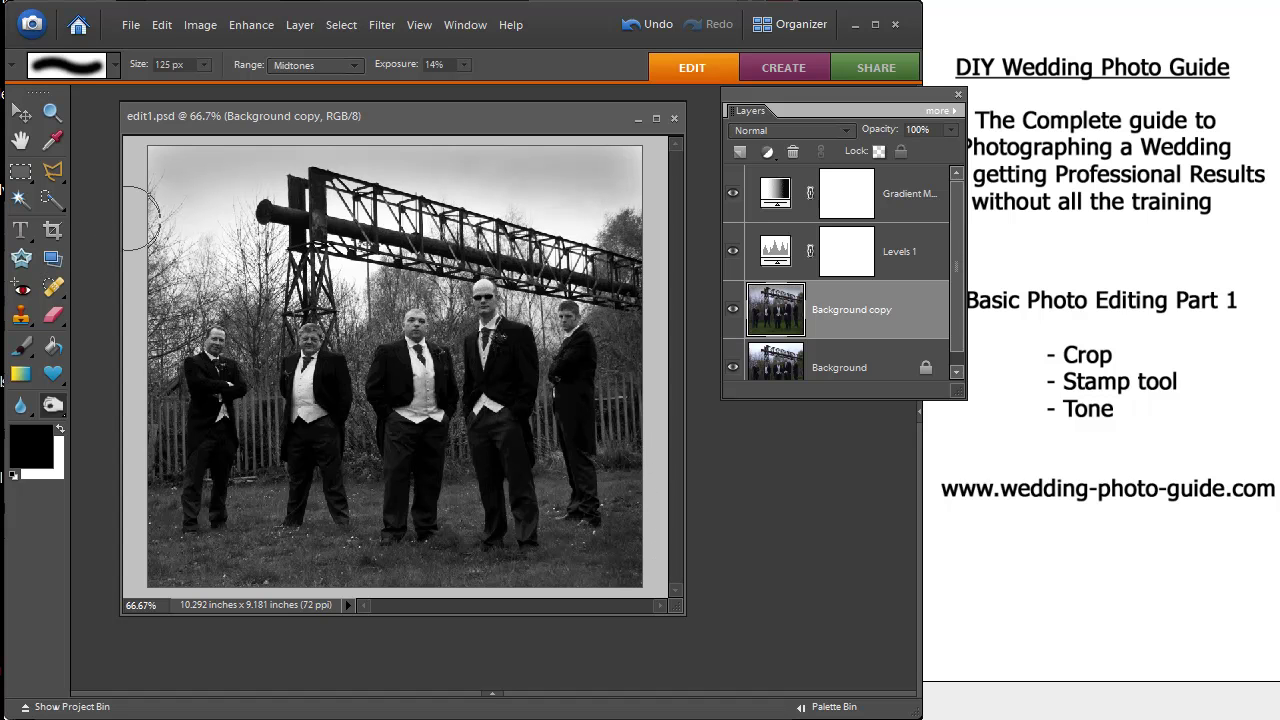
{"action": "mouse_move", "coordinate": [150, 218]}
{"action": "left_mouse_down"}
{"action": "mouse_move", "coordinate": [143, 574]}
{"action": "mouse_move", "coordinate": [154, 167]}
{"action": "left_mouse_up"}
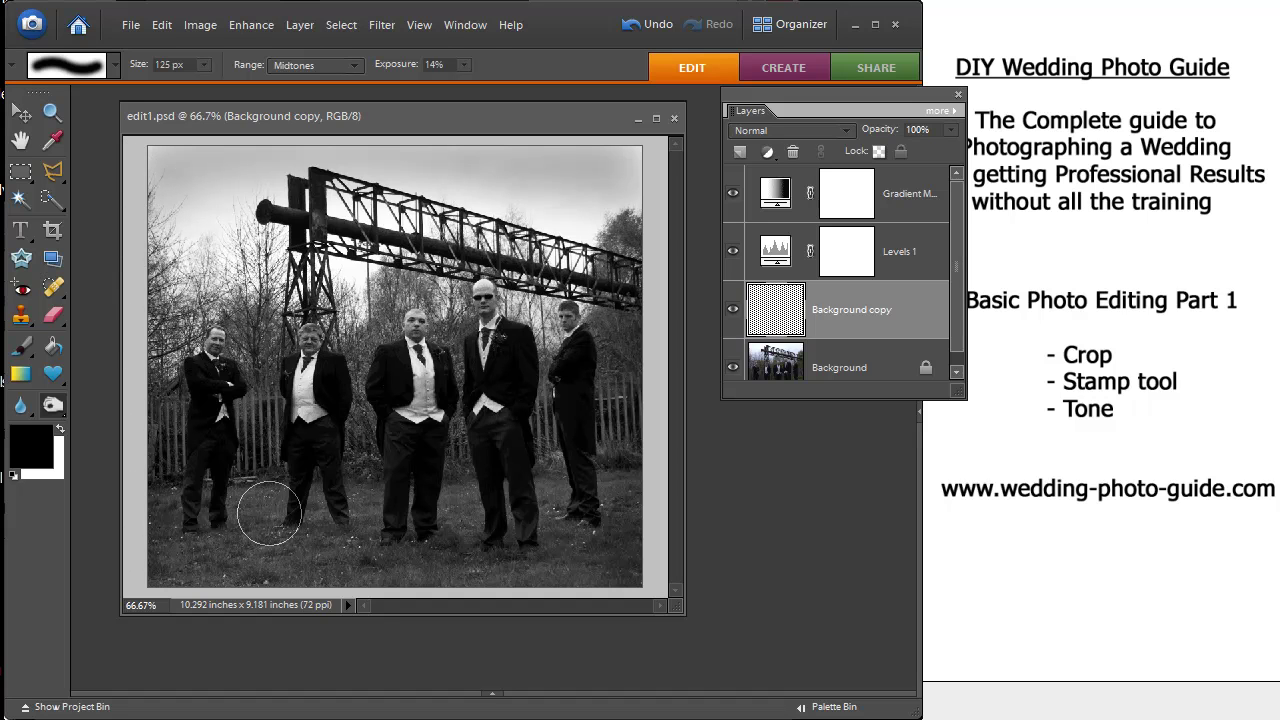
Burn the midtones of the grass along the photo's lower edge, then both side edges and the upper edge, as a vignette.
{"action": "mouse_move", "coordinate": [155, 578]}
{"action": "left_mouse_down"}
{"action": "mouse_move", "coordinate": [549, 578]}
{"action": "mouse_move", "coordinate": [174, 561]}
{"action": "mouse_move", "coordinate": [146, 565]}
{"action": "mouse_move", "coordinate": [486, 591]}
{"action": "mouse_move", "coordinate": [643, 581]}
{"action": "mouse_move", "coordinate": [494, 587]}
{"action": "mouse_move", "coordinate": [275, 561]}
{"action": "mouse_move", "coordinate": [157, 565]}
{"action": "mouse_move", "coordinate": [512, 576]}
{"action": "left_mouse_up"}
{"action": "left_click_drag", "start_coordinate": [645, 580], "coordinate": [155, 572]}
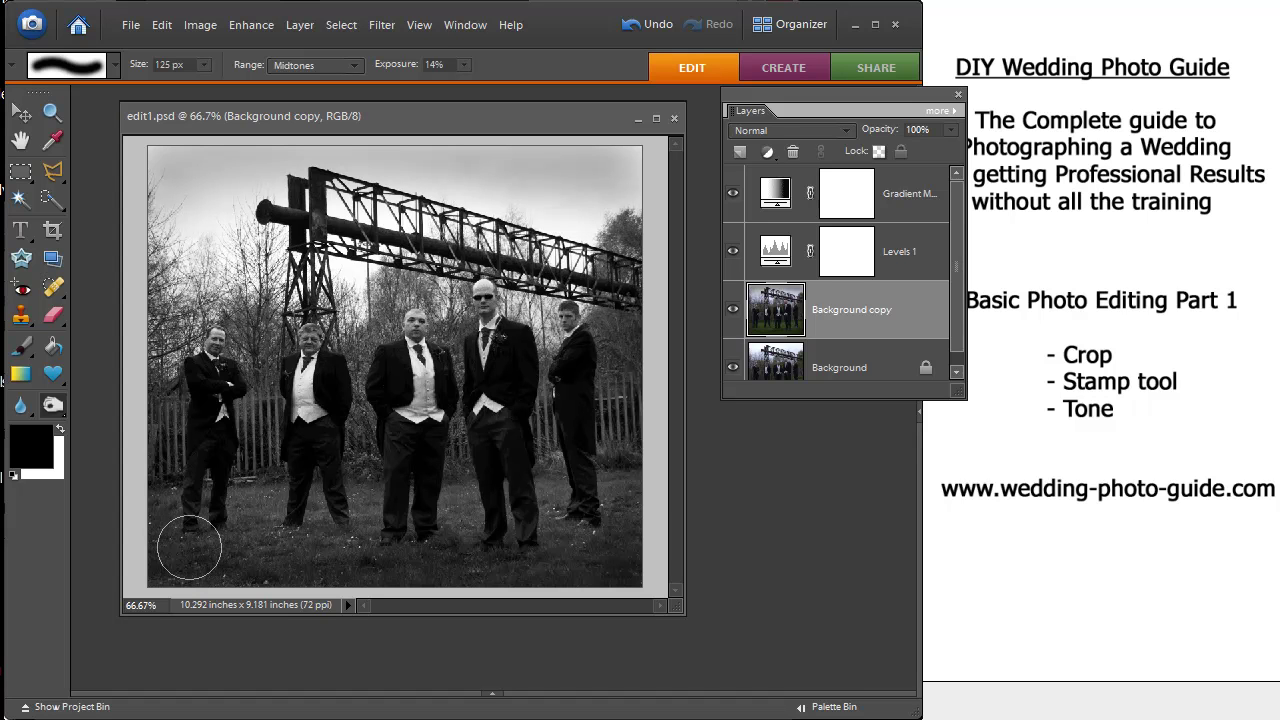
{"action": "mouse_move", "coordinate": [152, 559]}
{"action": "left_mouse_down"}
{"action": "mouse_move", "coordinate": [135, 398]}
{"action": "mouse_move", "coordinate": [141, 220]}
{"action": "left_mouse_up"}
{"action": "mouse_move", "coordinate": [630, 206]}
{"action": "left_mouse_down"}
{"action": "mouse_move", "coordinate": [632, 157]}
{"action": "mouse_move", "coordinate": [649, 287]}
{"action": "mouse_move", "coordinate": [639, 580]}
{"action": "mouse_move", "coordinate": [640, 556]}
{"action": "mouse_move", "coordinate": [607, 588]}
{"action": "mouse_move", "coordinate": [525, 593]}
{"action": "mouse_move", "coordinate": [127, 572]}
{"action": "mouse_move", "coordinate": [653, 582]}
{"action": "left_mouse_up"}
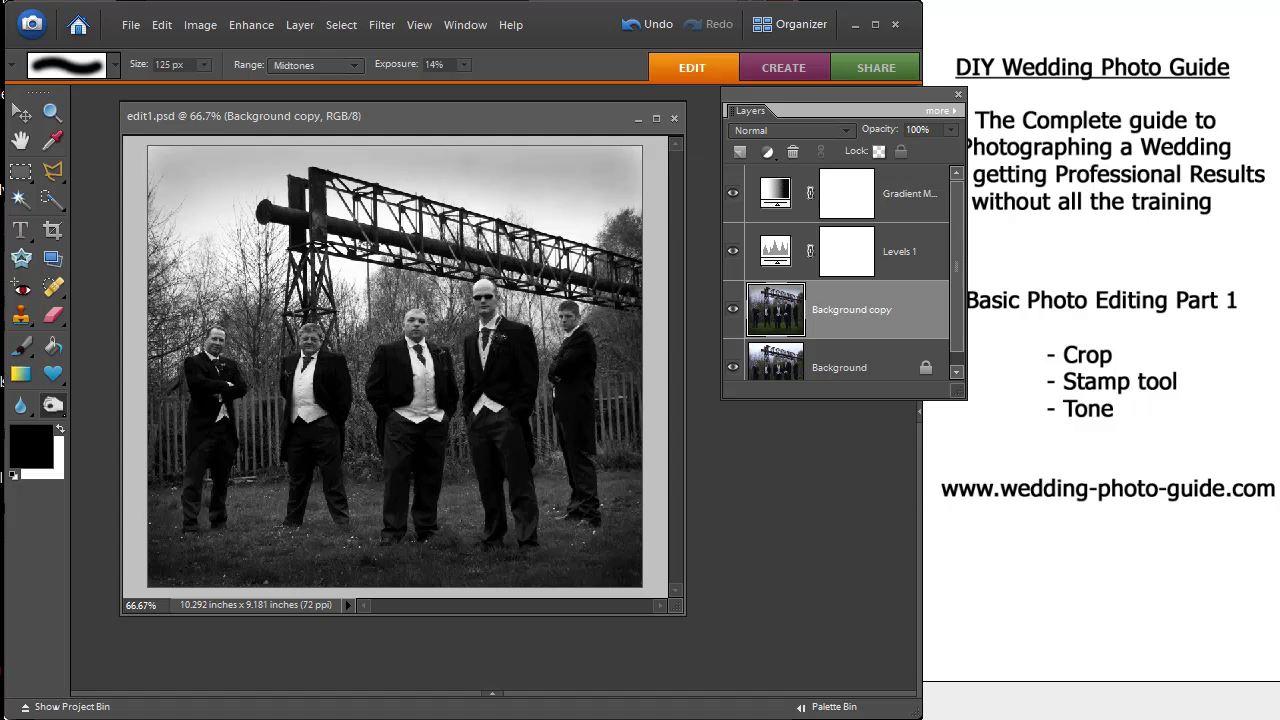
{"action": "mouse_move", "coordinate": [157, 157]}
{"action": "left_mouse_down"}
{"action": "mouse_move", "coordinate": [397, 141]}
{"action": "mouse_move", "coordinate": [650, 150]}
{"action": "mouse_move", "coordinate": [586, 157]}
{"action": "left_mouse_up"}
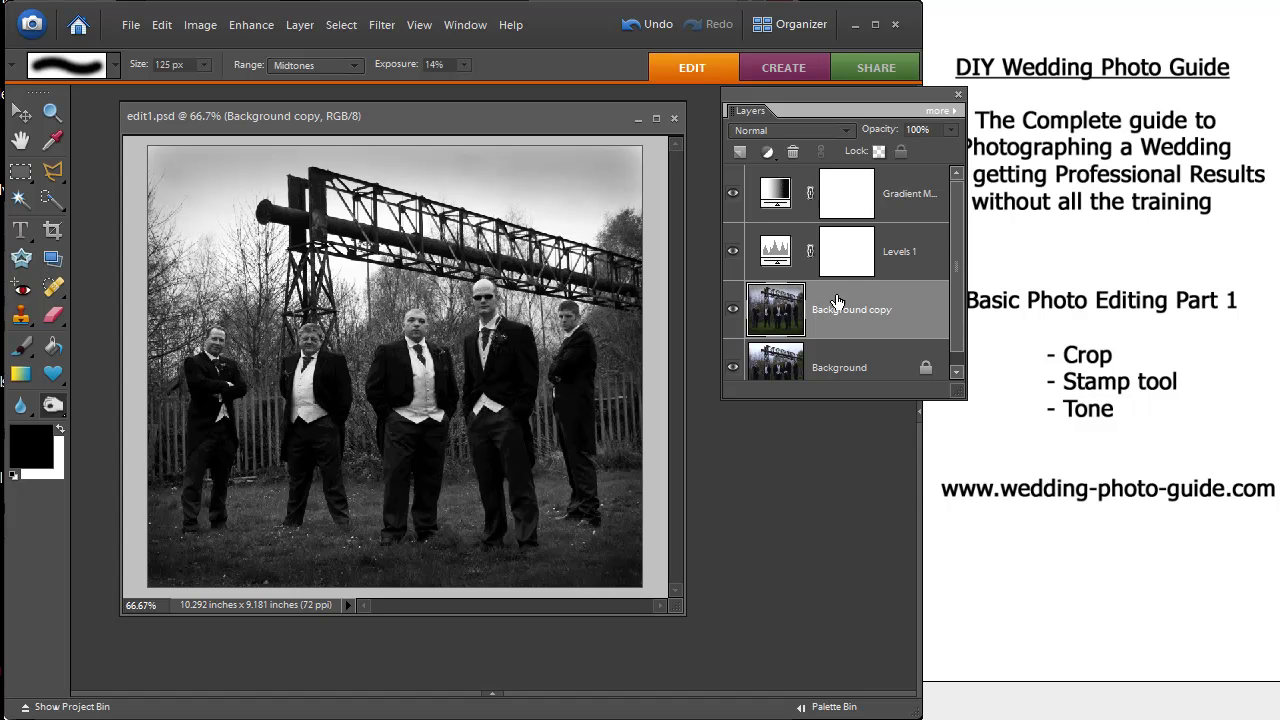
{"action": "left_click", "coordinate": [912, 258]}
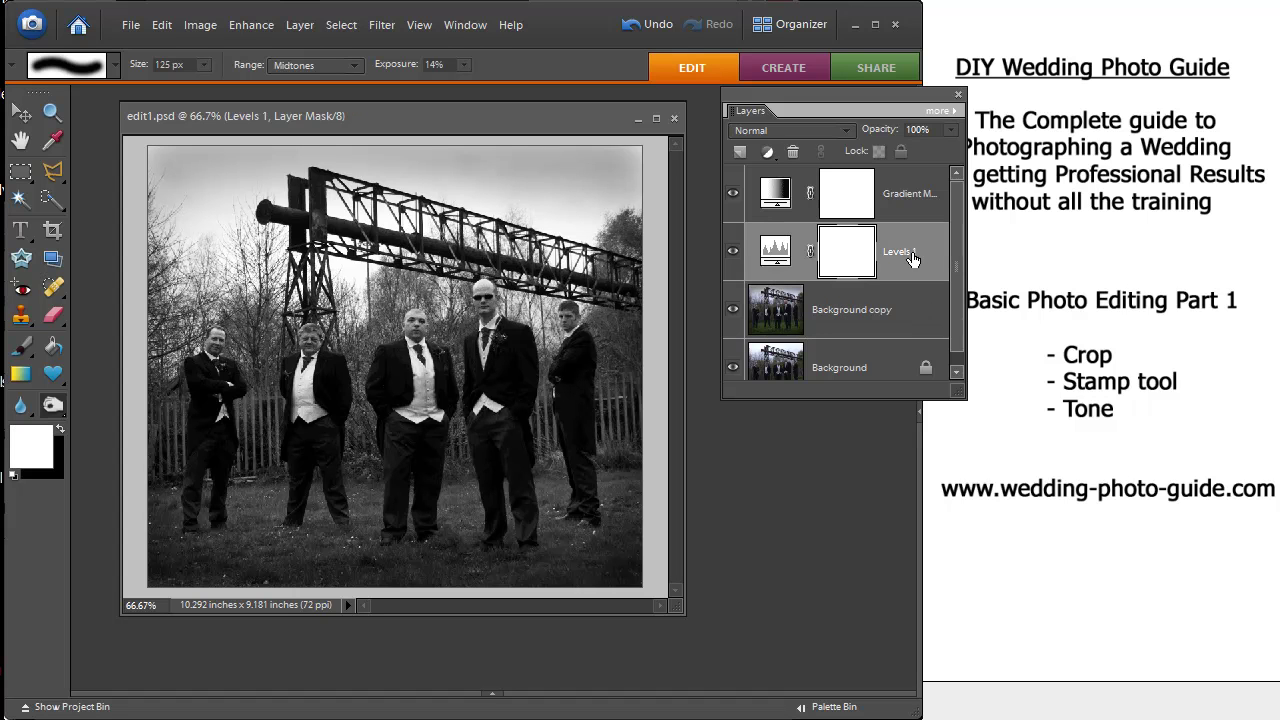
{"action": "left_click", "coordinate": [769, 151]}
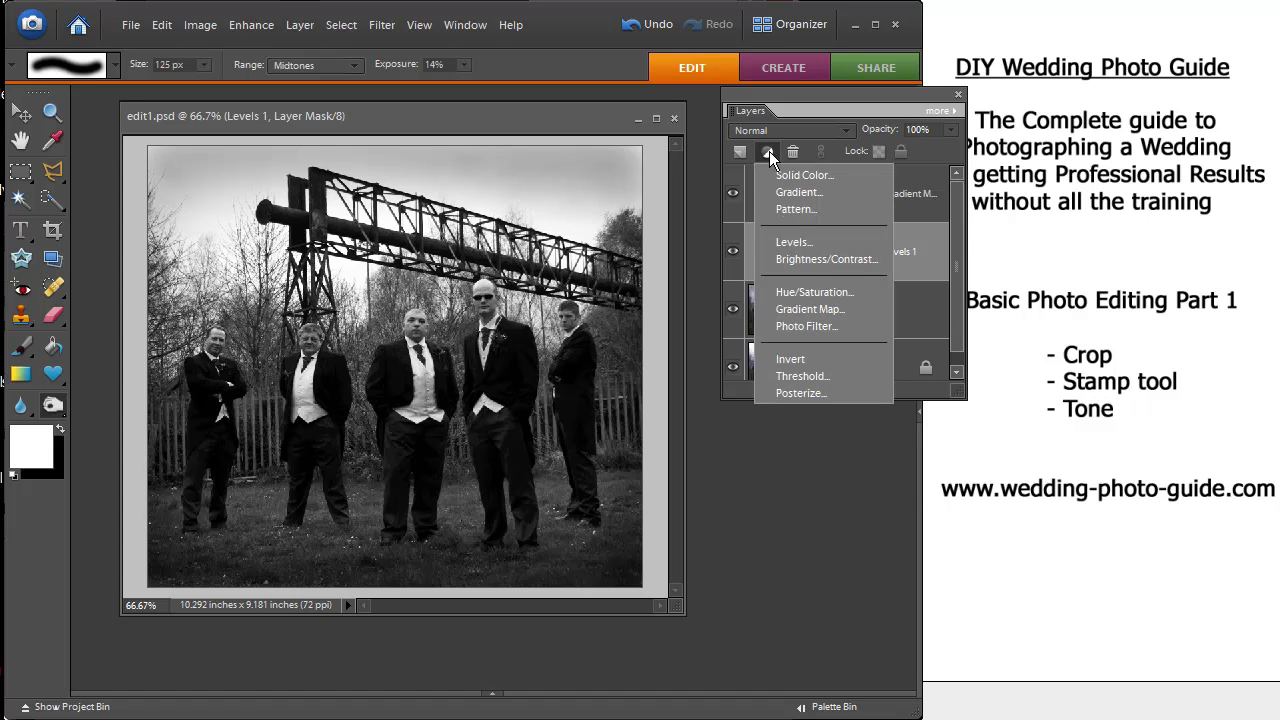
{"action": "left_click", "coordinate": [800, 293]}
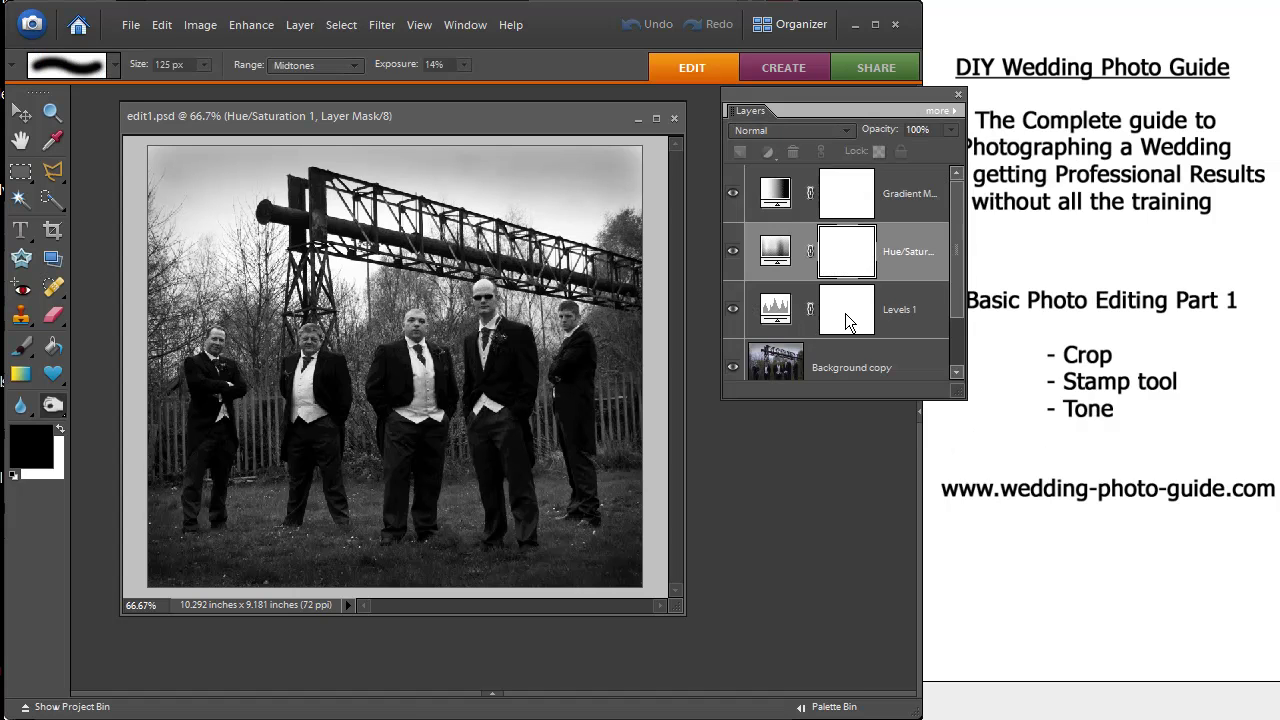
Add a Hue/Saturation adjustment layer directly above the Gradient Map layer and turn on Colorize.
{"action": "left_click", "coordinate": [908, 199]}
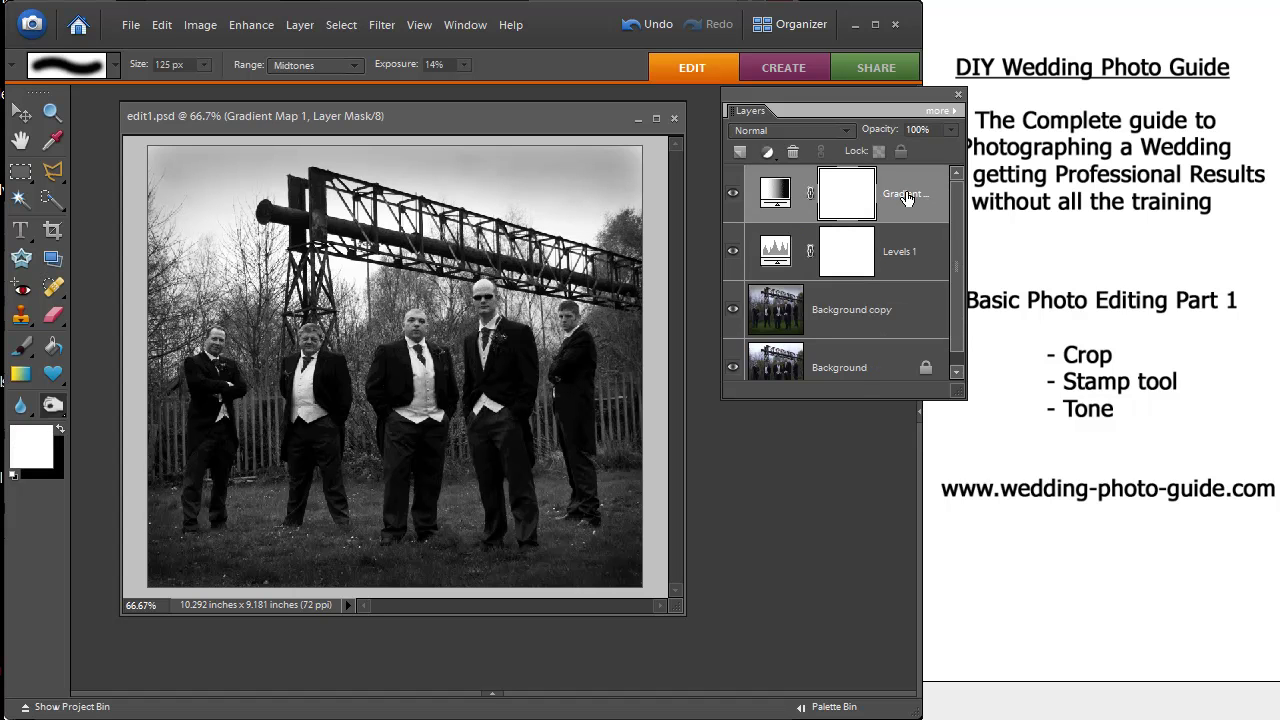
{"action": "left_click", "coordinate": [767, 152]}
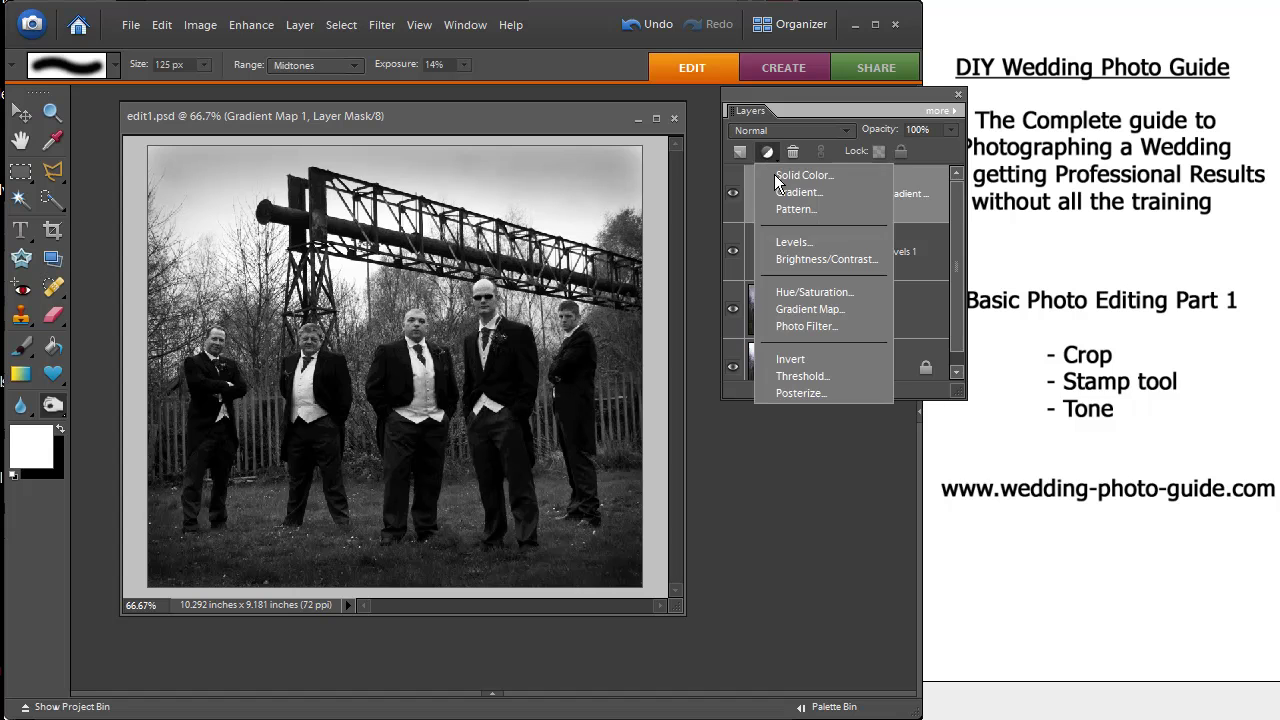
{"action": "left_click", "coordinate": [808, 292]}
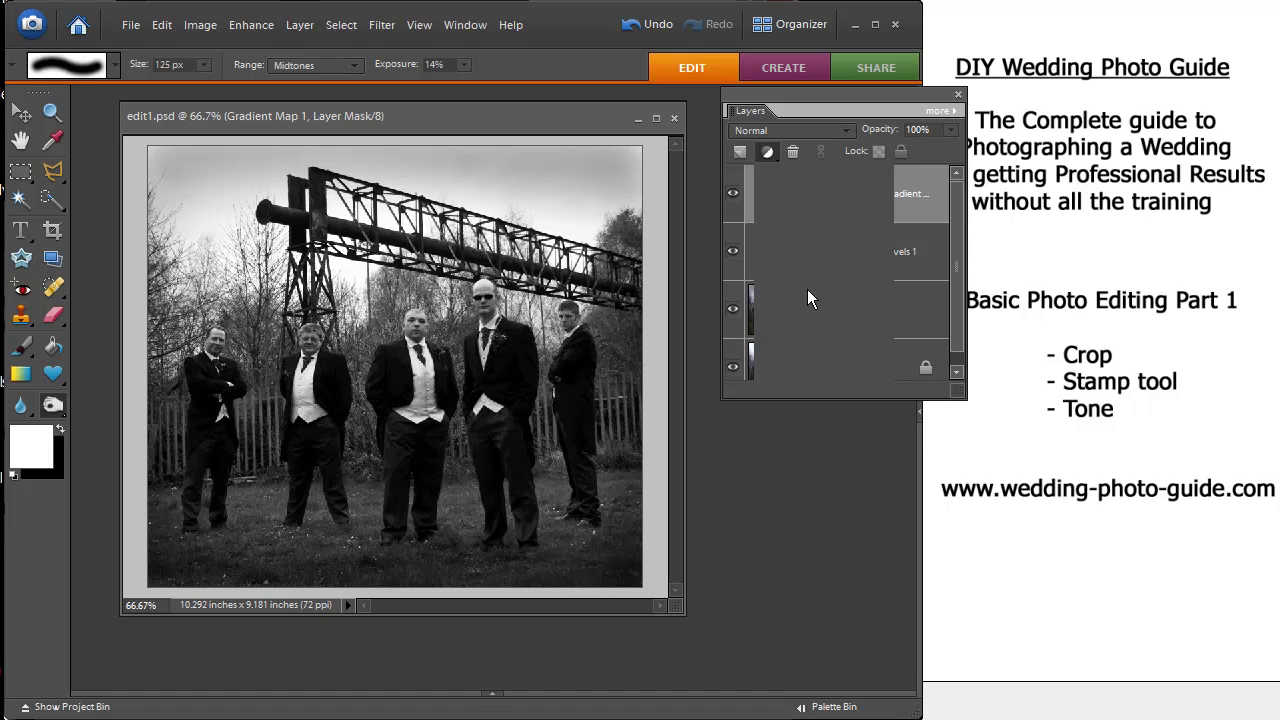
{"action": "left_click_drag", "start_coordinate": [871, 133], "coordinate": [1041, 263]}
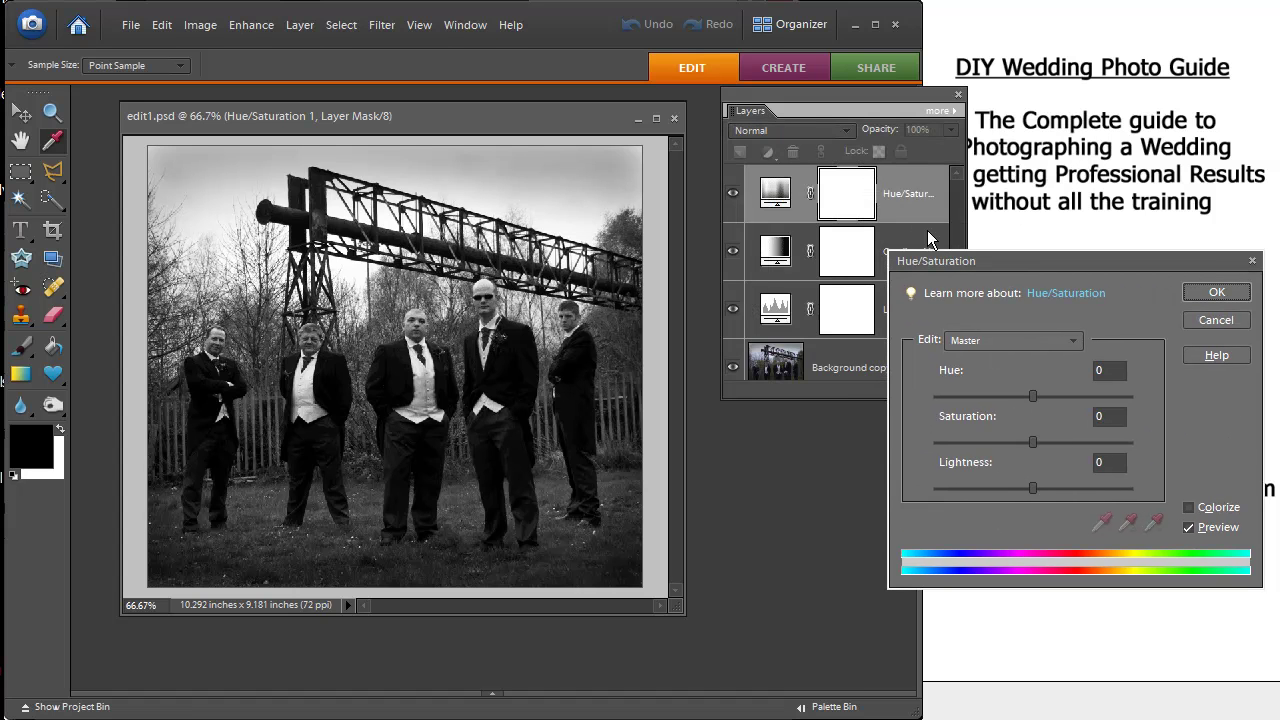
{"action": "left_click", "coordinate": [1189, 507]}
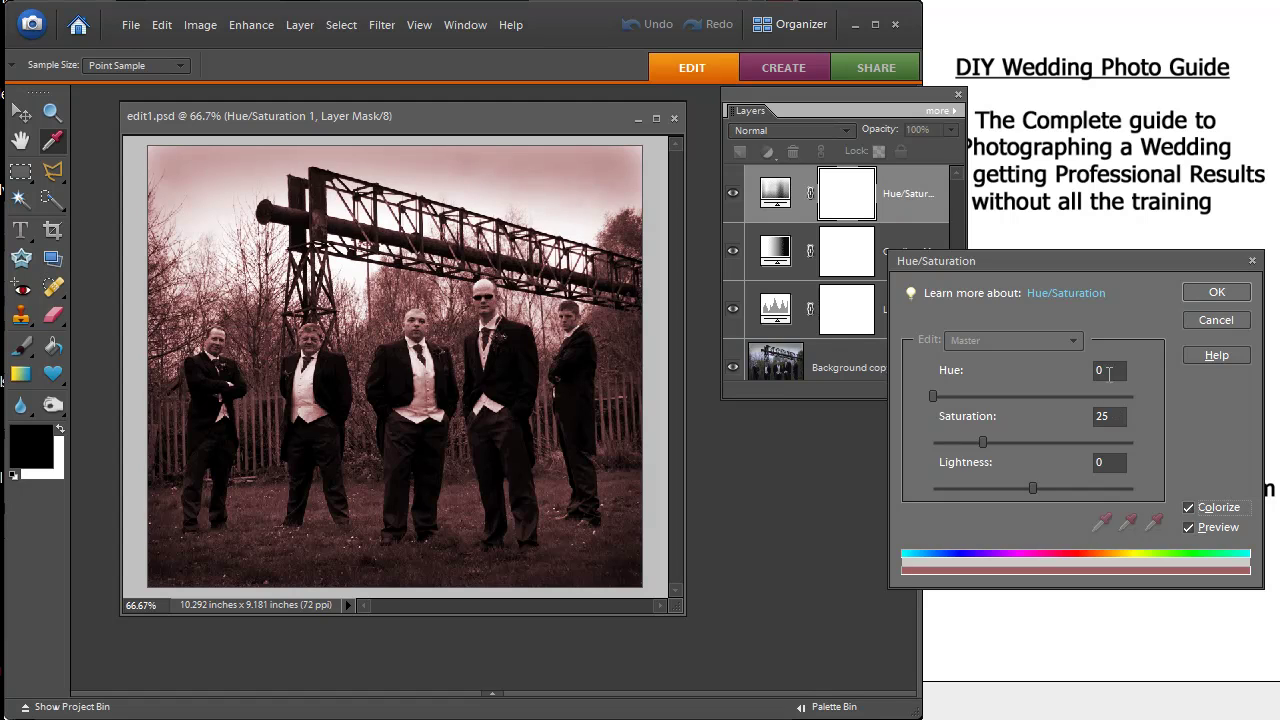
Give the photo a sepia tone with a hue of 30 and a saturation slightly below 33, and apply the adjustment.
{"action": "left_click_drag", "start_coordinate": [987, 398], "coordinate": [1000, 445]}
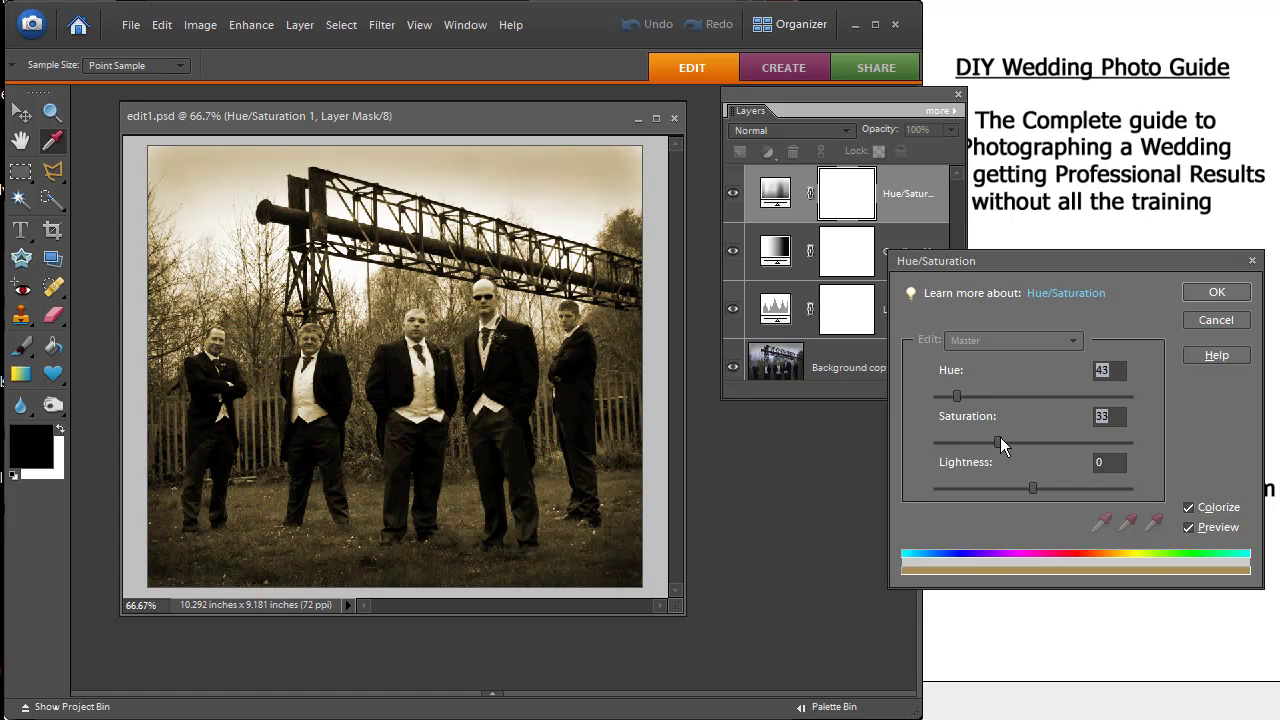
{"action": "double_click", "coordinate": [1101, 372]}
{"action": "type", "text": "30"}
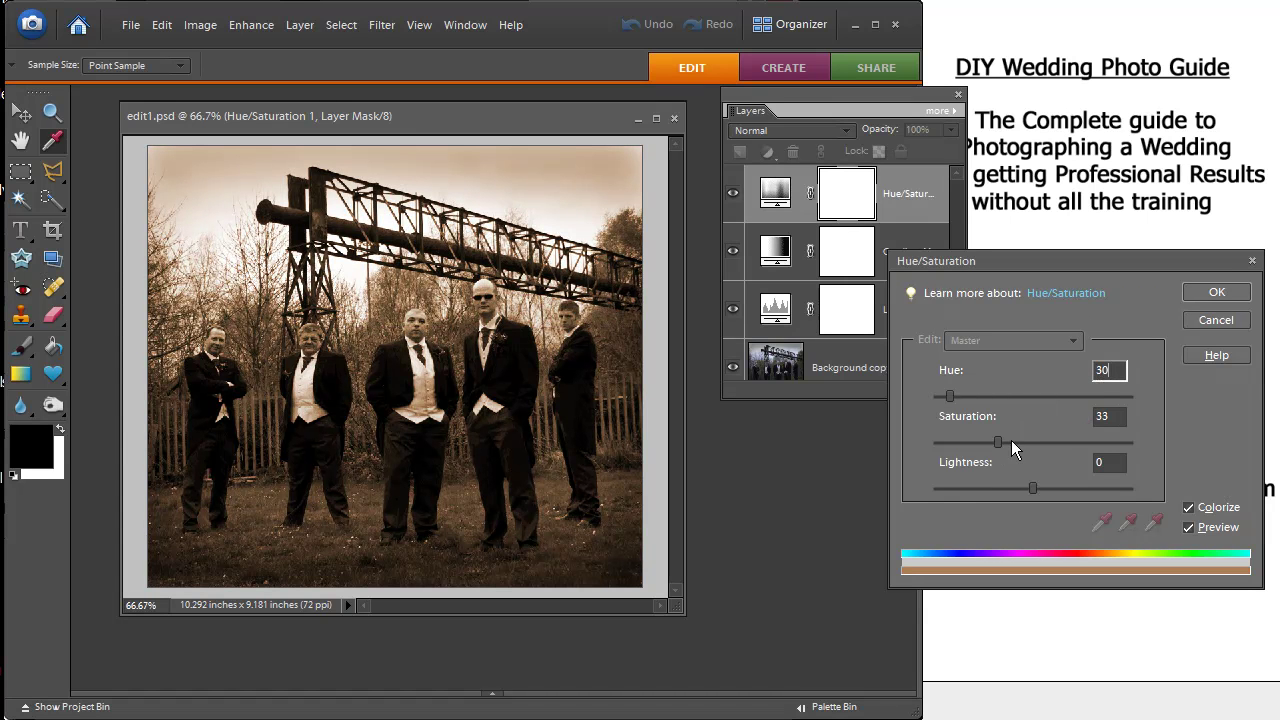
{"action": "left_click_drag", "start_coordinate": [998, 444], "coordinate": [993, 444]}
{"action": "left_click", "coordinate": [1214, 293]}
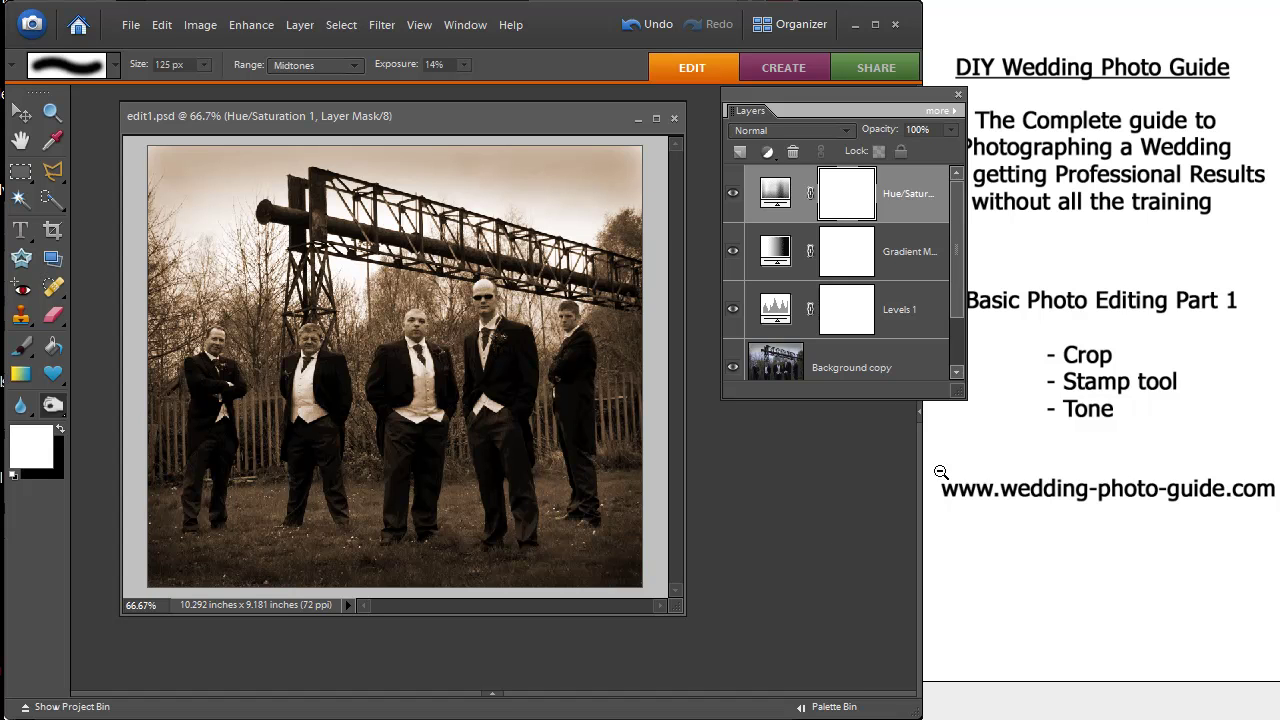
Hide the Hue/Saturation layer to compare the photo without the sepia tone.
{"action": "left_click", "coordinate": [733, 193]}
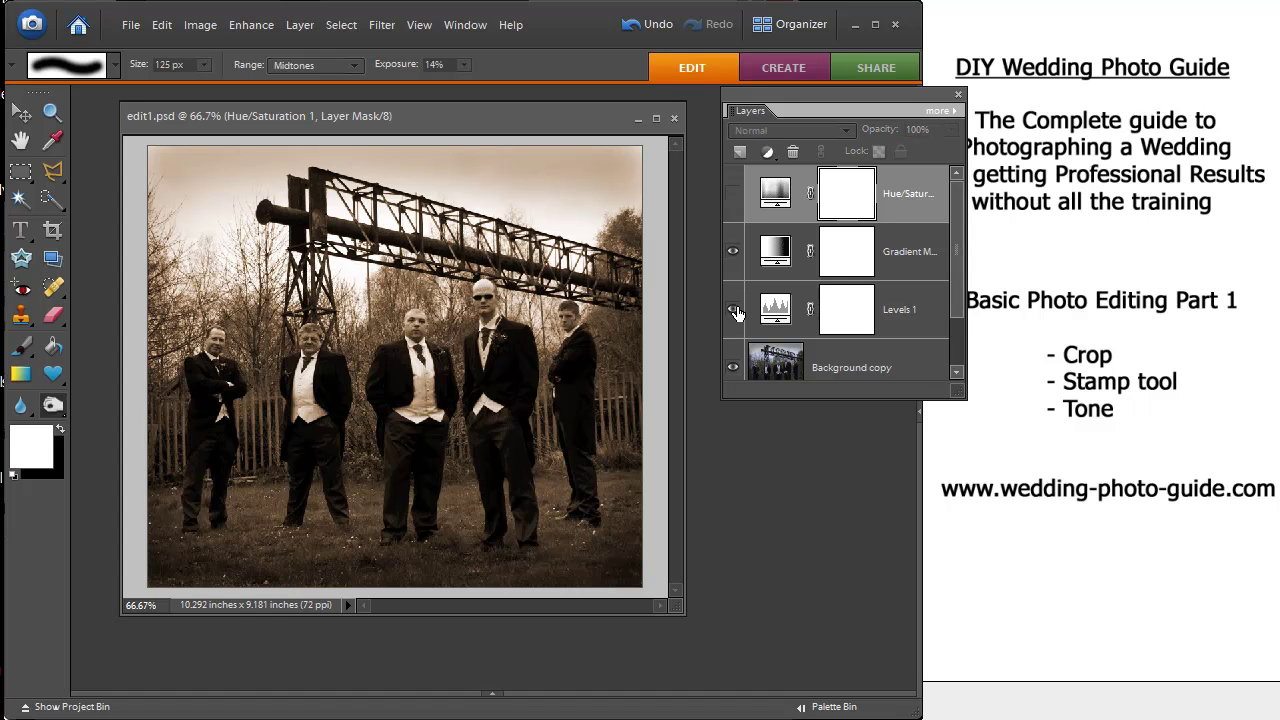